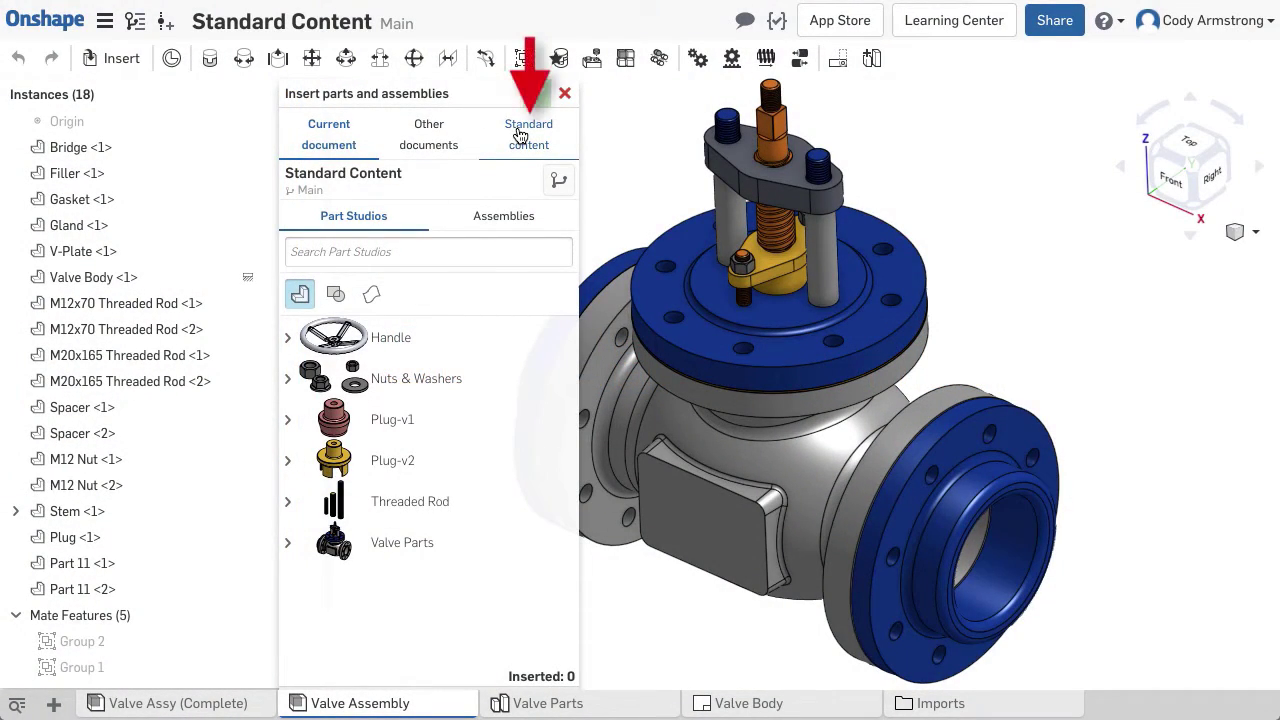
Switch the insert dialog to Standard content, showing ISO 7090 plain washers in size 16.
left_click(520, 134)
middle_click_drag(626, 196, 764, 206)
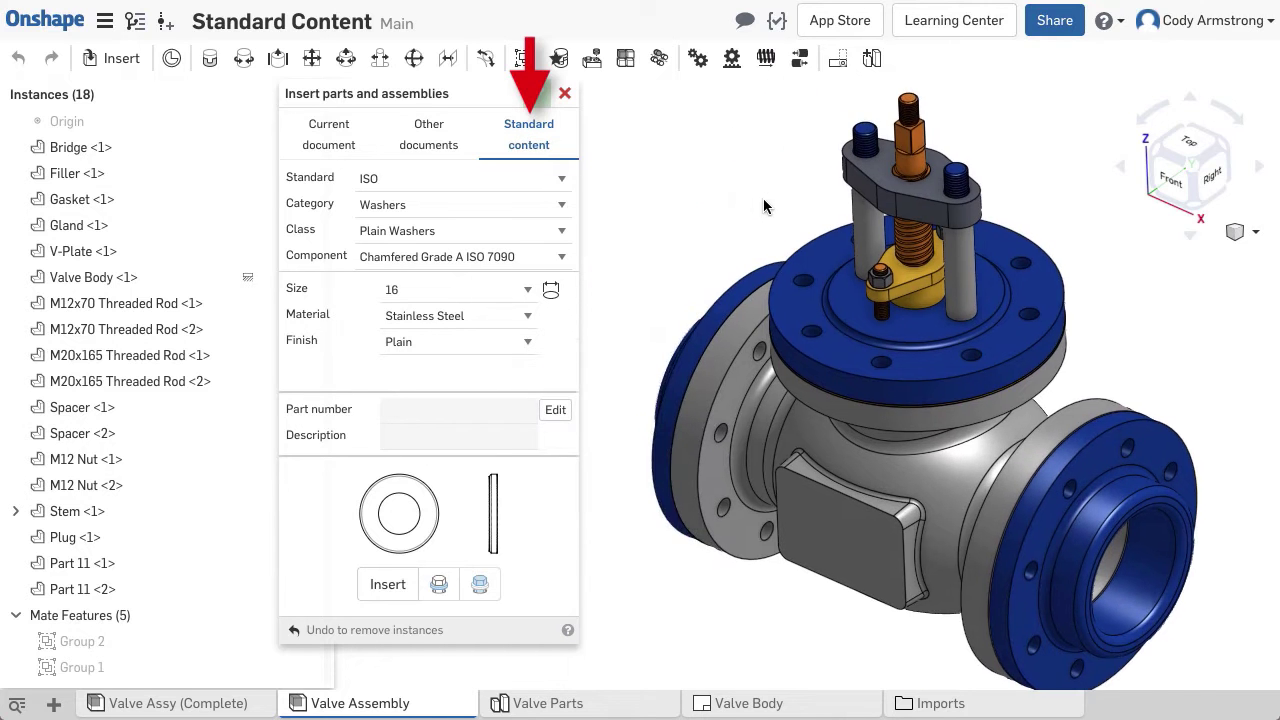
scroll(764, 206, "up", 5)
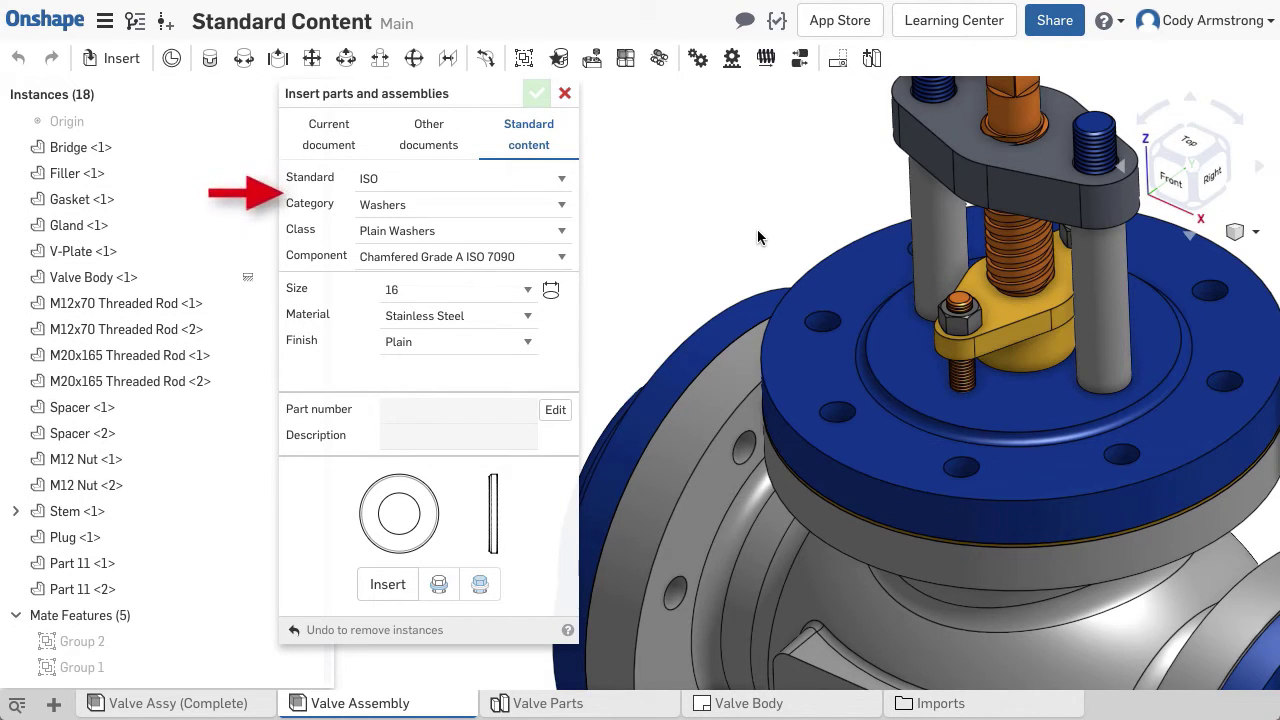
Insert a Bolts & Screws Grade C ISO 7412 hex structural bolt, M16×85, fastened in a flange hole.
left_click(444, 202)
left_click(438, 174)
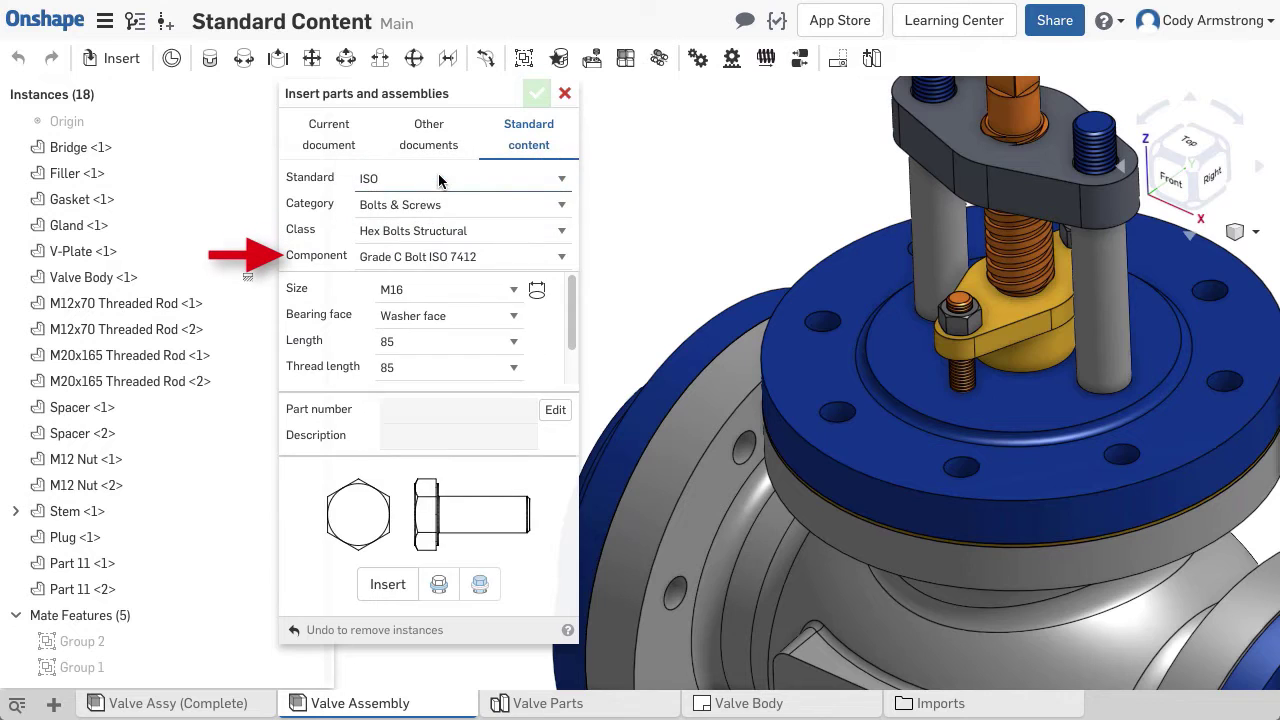
left_click(438, 230)
left_click(438, 230)
left_click(463, 257)
left_click(465, 252)
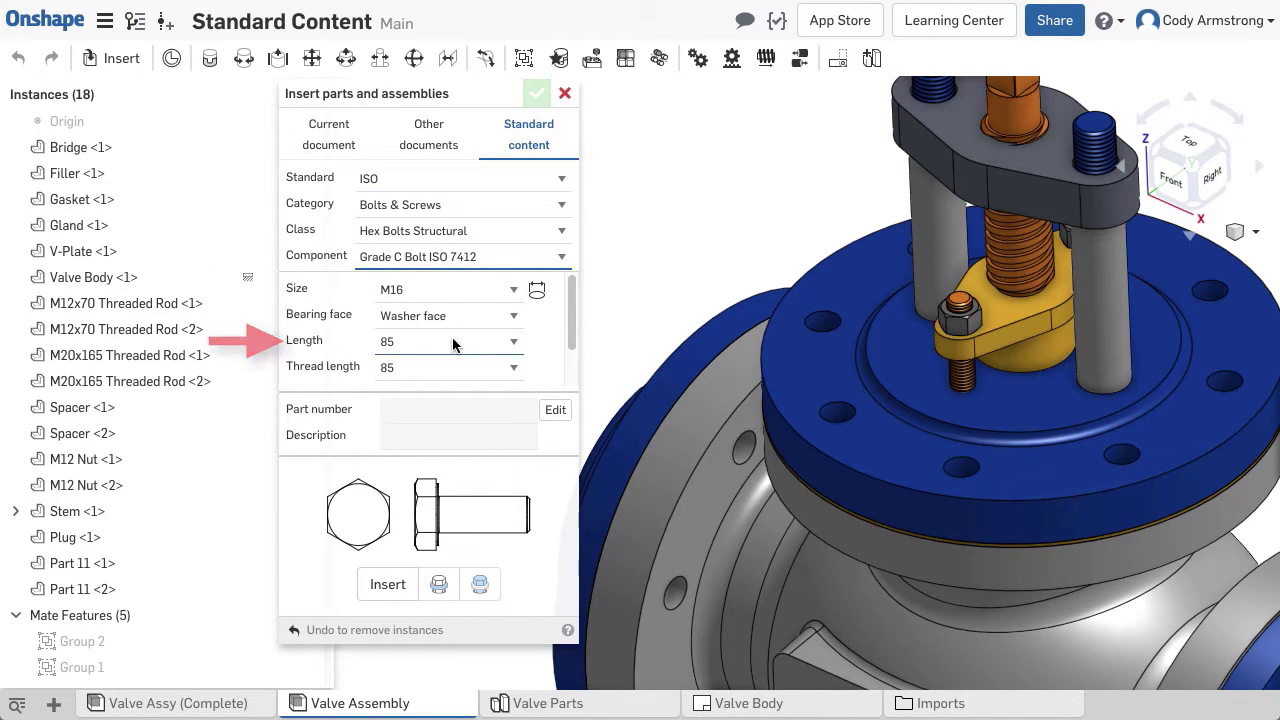
left_click(392, 585)
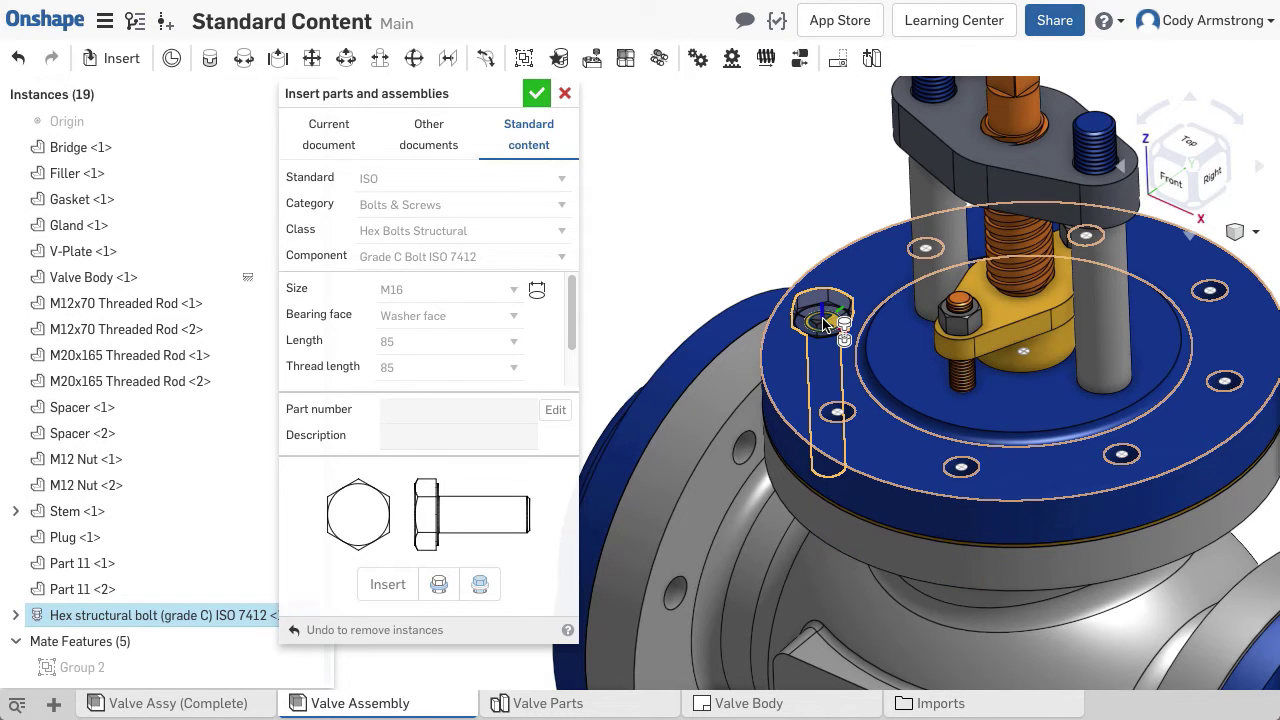
left_click(822, 322)
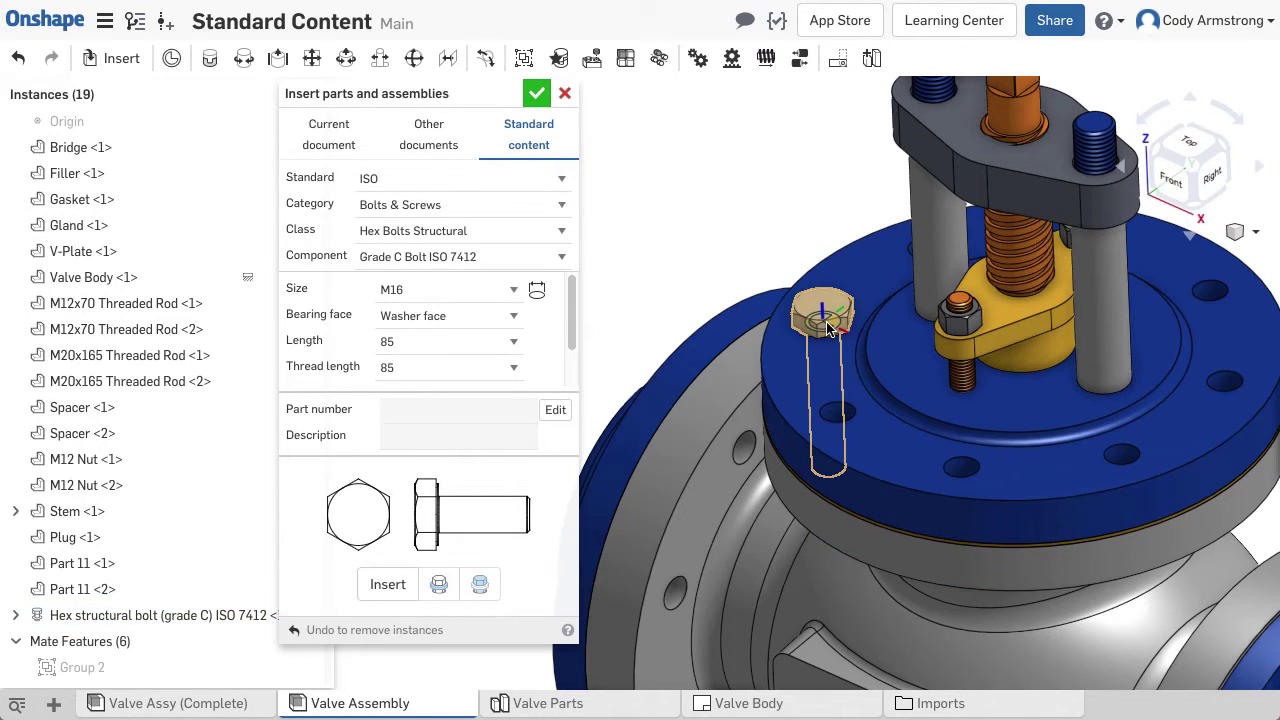
scroll(200, 432, "down", 4)
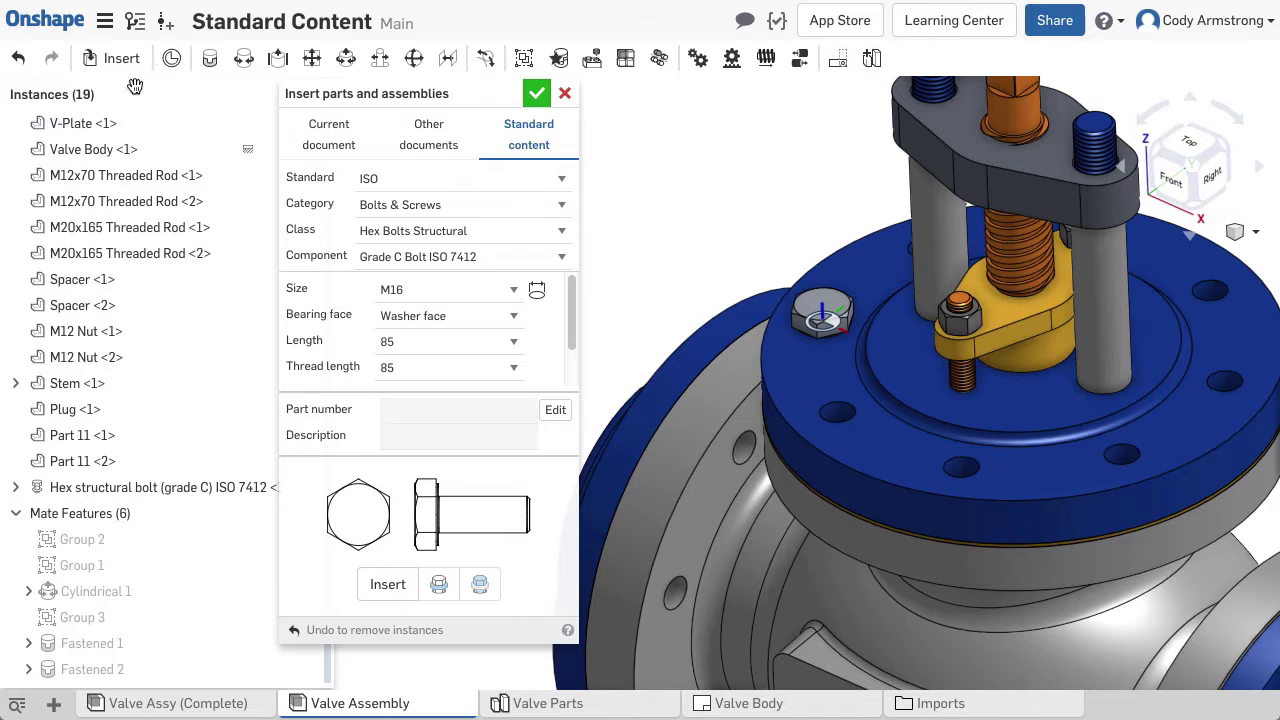
Undo the placed bolt and auto-size the bolt to M16 from a top flange hole.
left_click(17, 60)
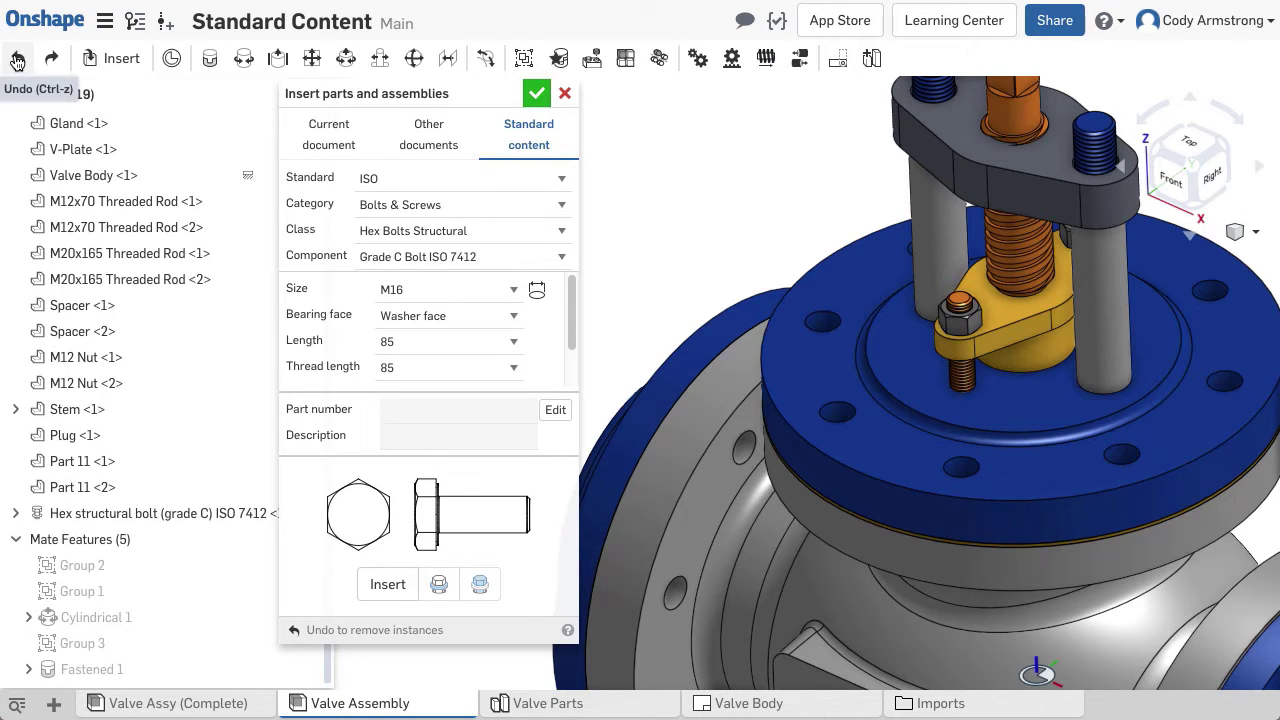
left_click(537, 290)
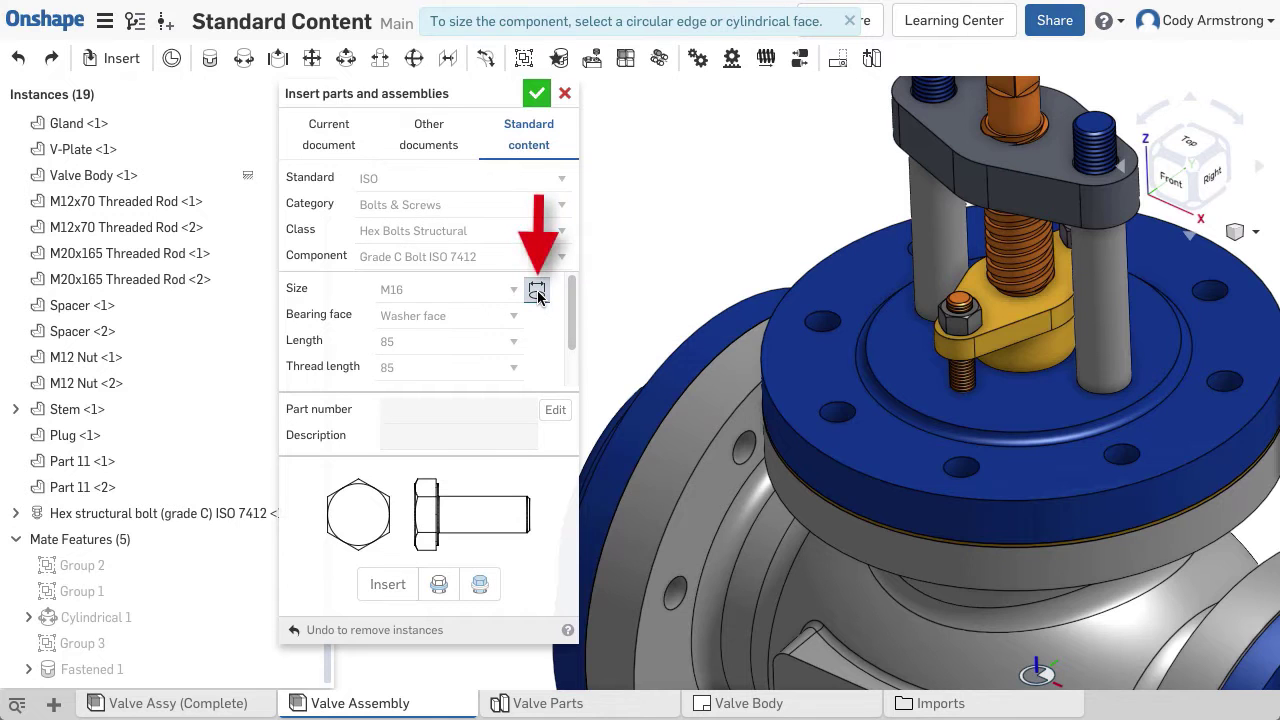
scroll(822, 321, "up", 6)
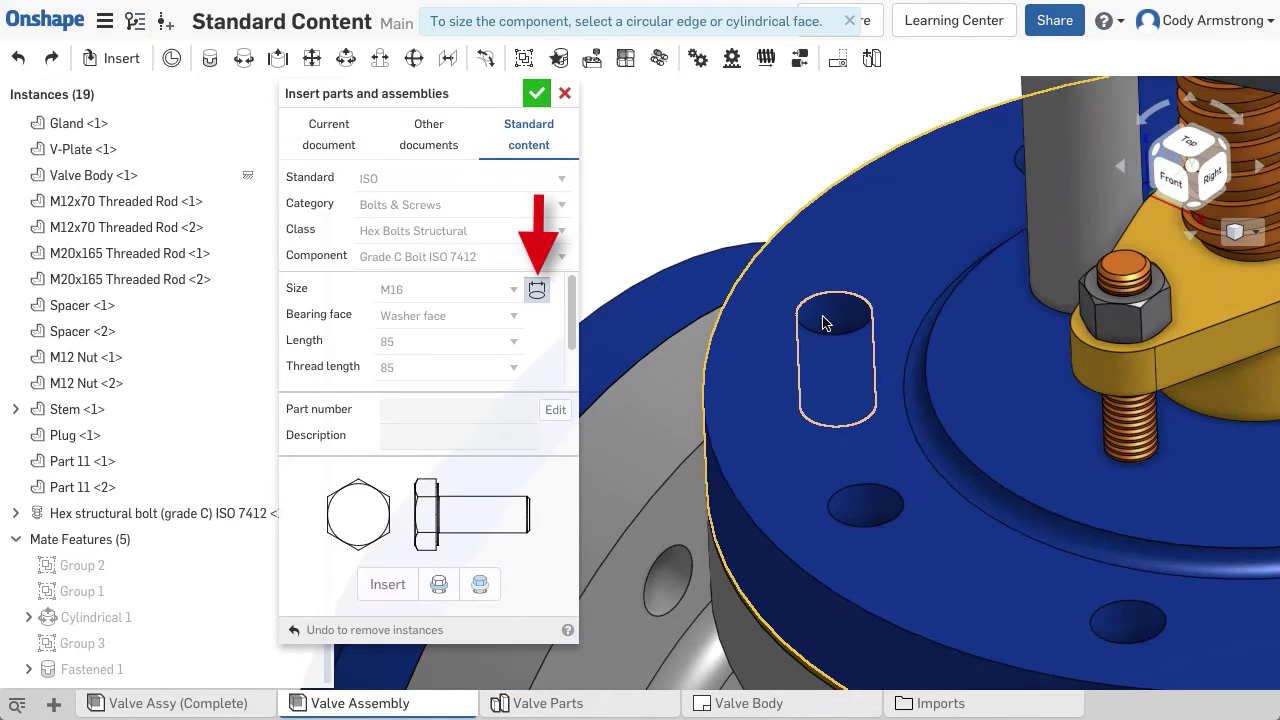
left_click(822, 321)
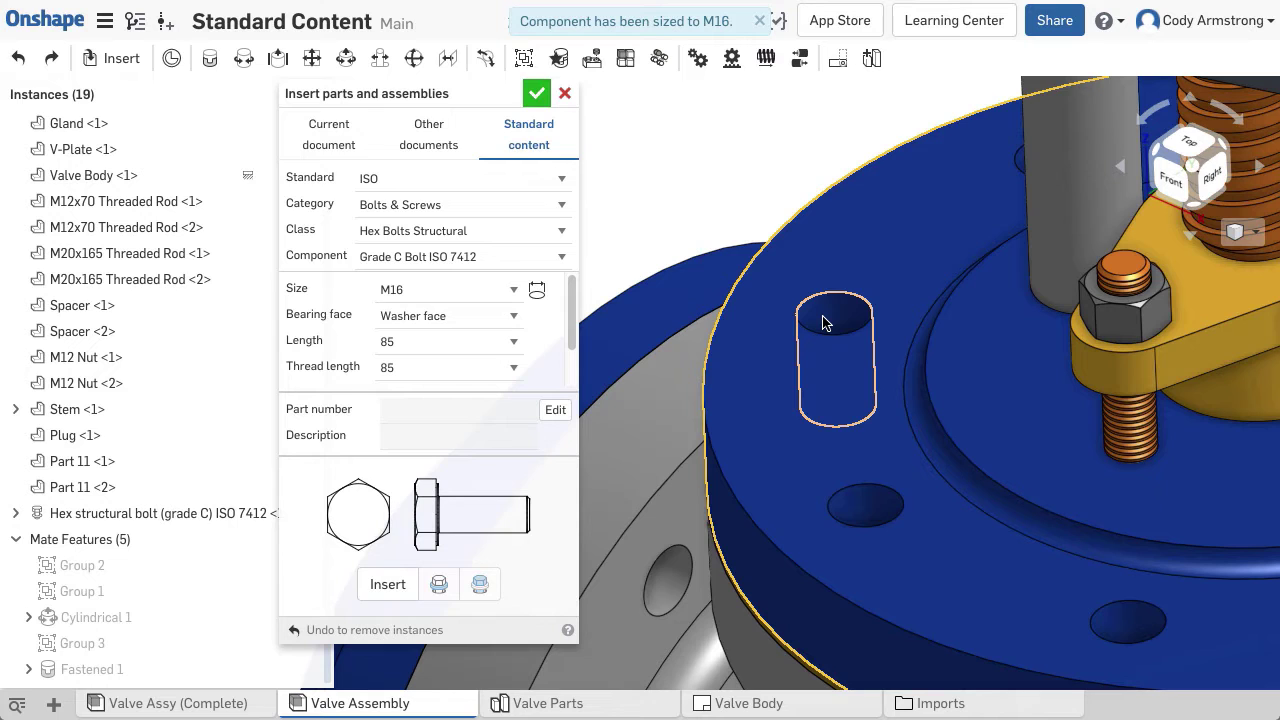
Select one top flange hole, keep length 85, and insert the M16 bolt into it.
left_click(873, 486)
left_click(483, 343)
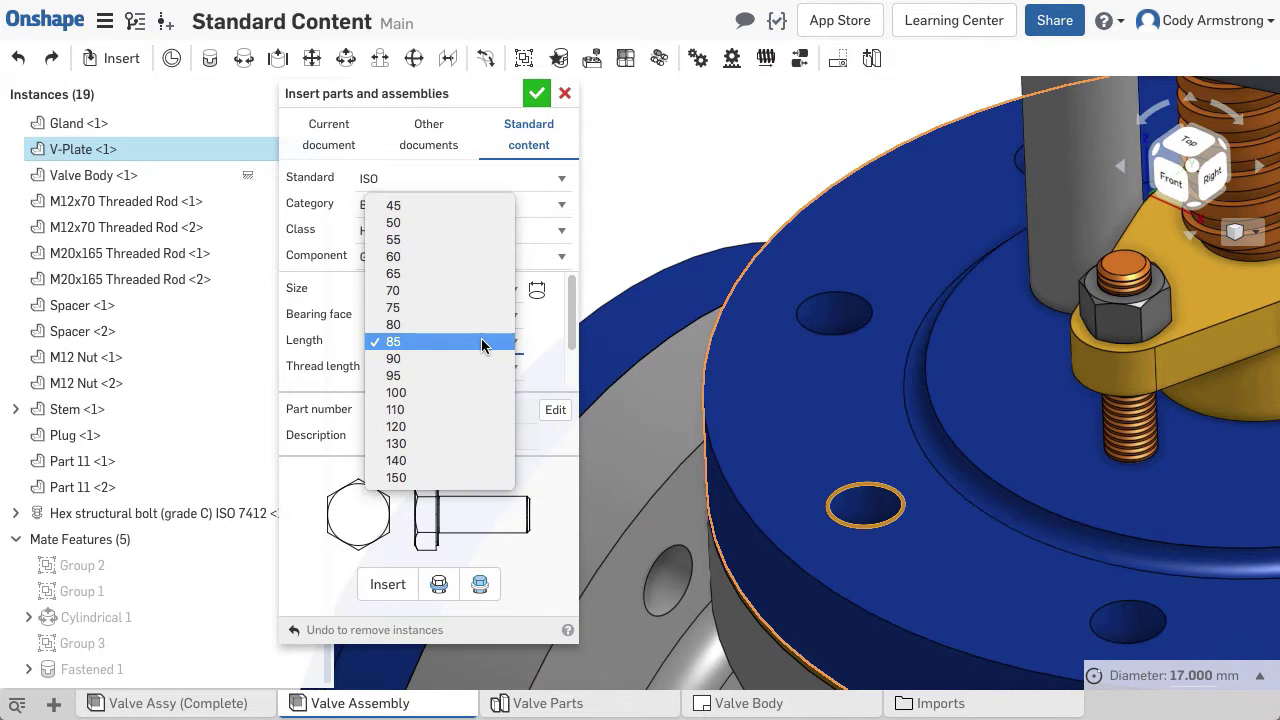
left_click(483, 343)
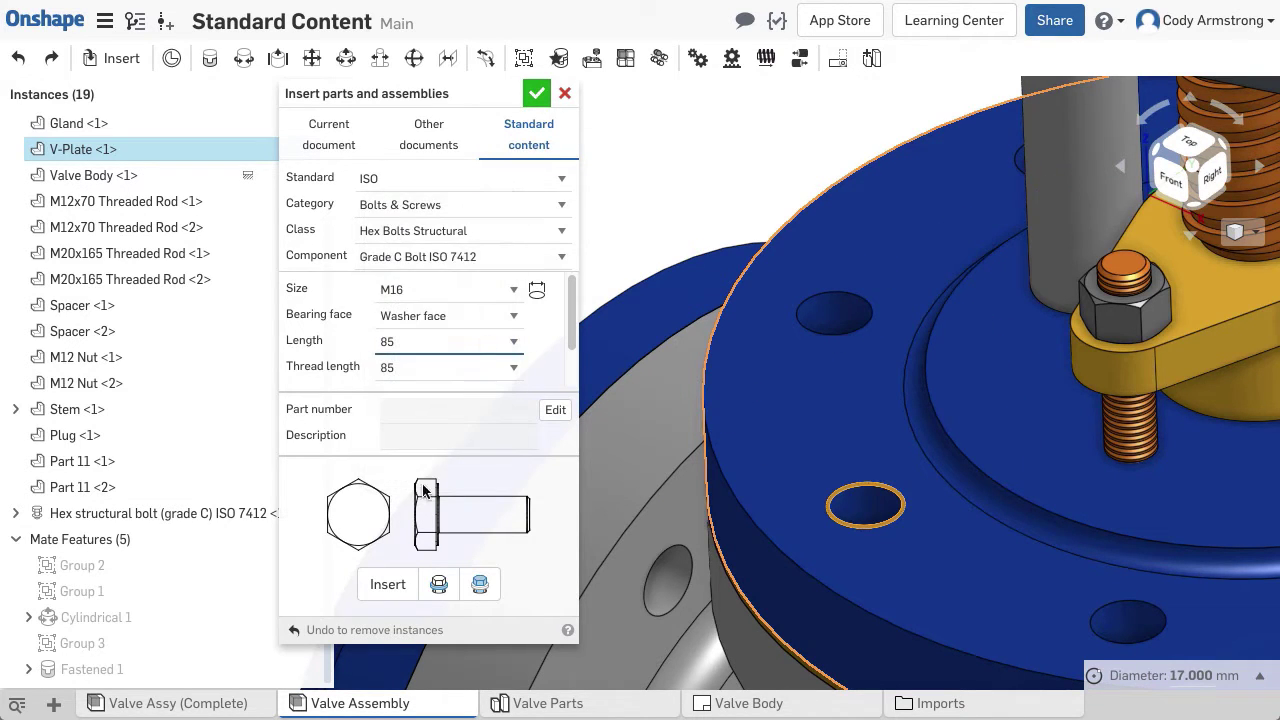
left_click(388, 586)
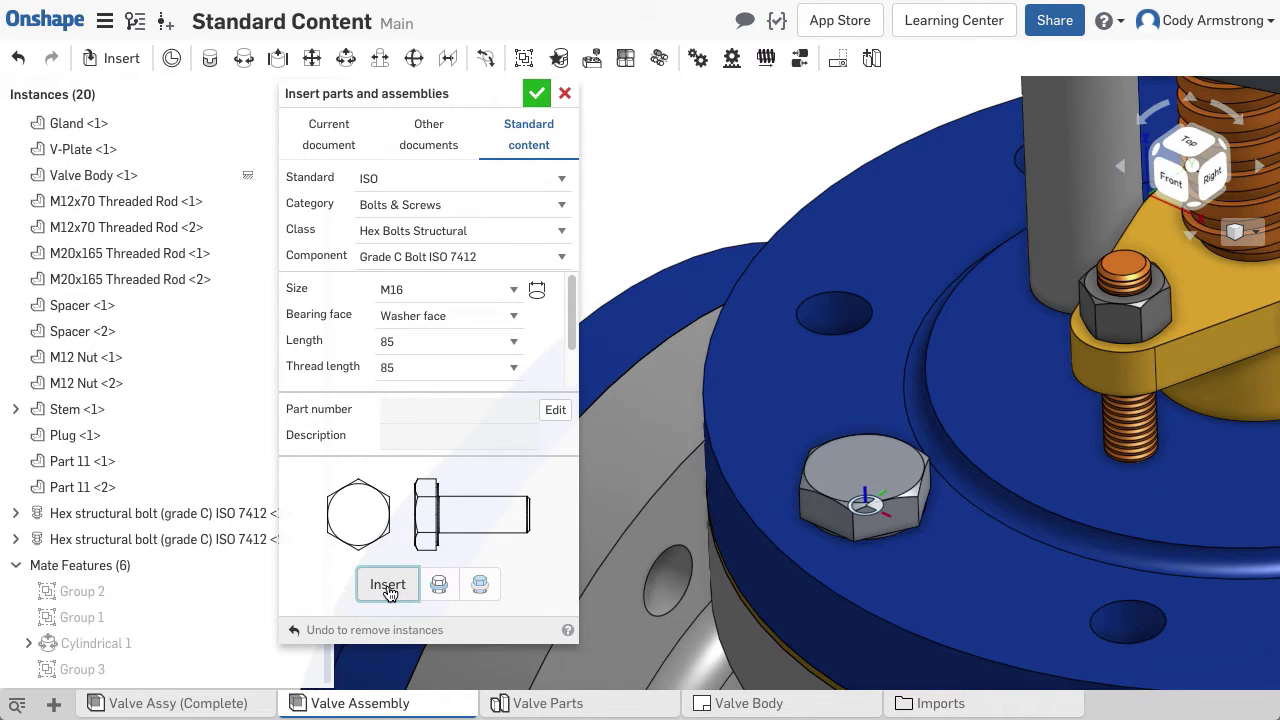
Undo the single bolt and auto-size the bolt to M16 from a flange hole's face.
left_click(18, 63)
left_click_drag(248, 157, 305, 193)
left_click(537, 290)
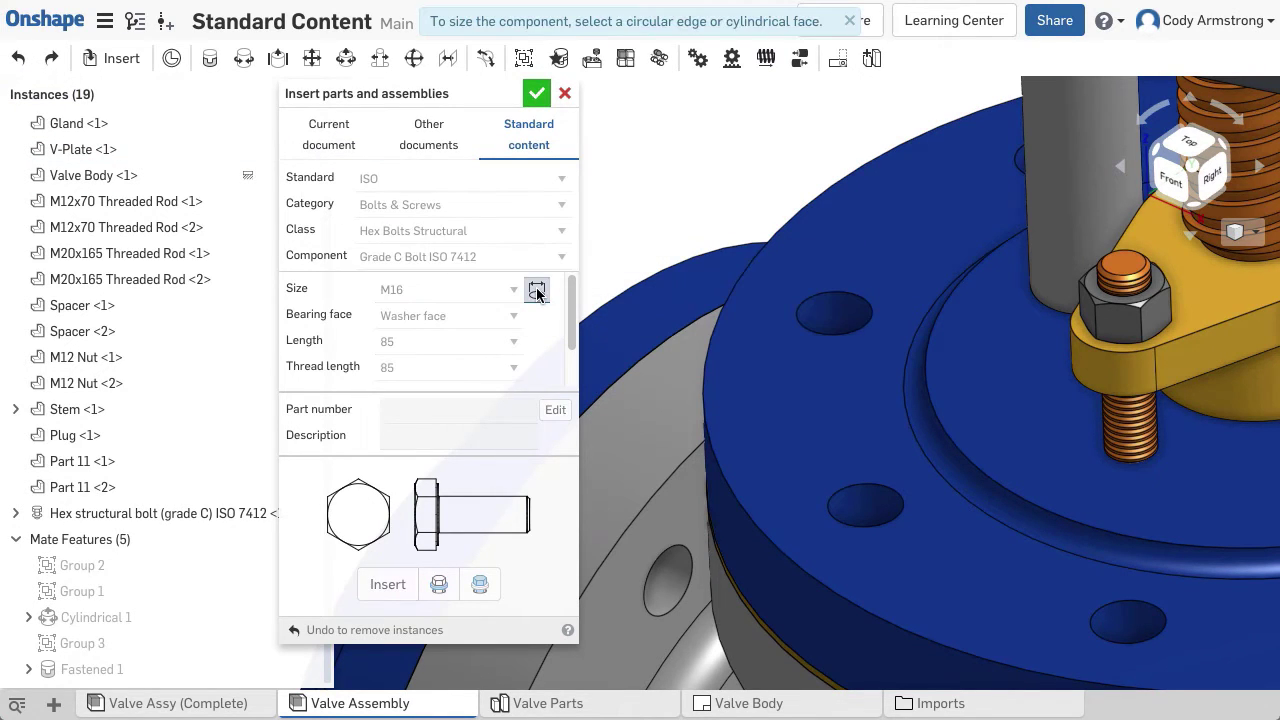
left_click(835, 318)
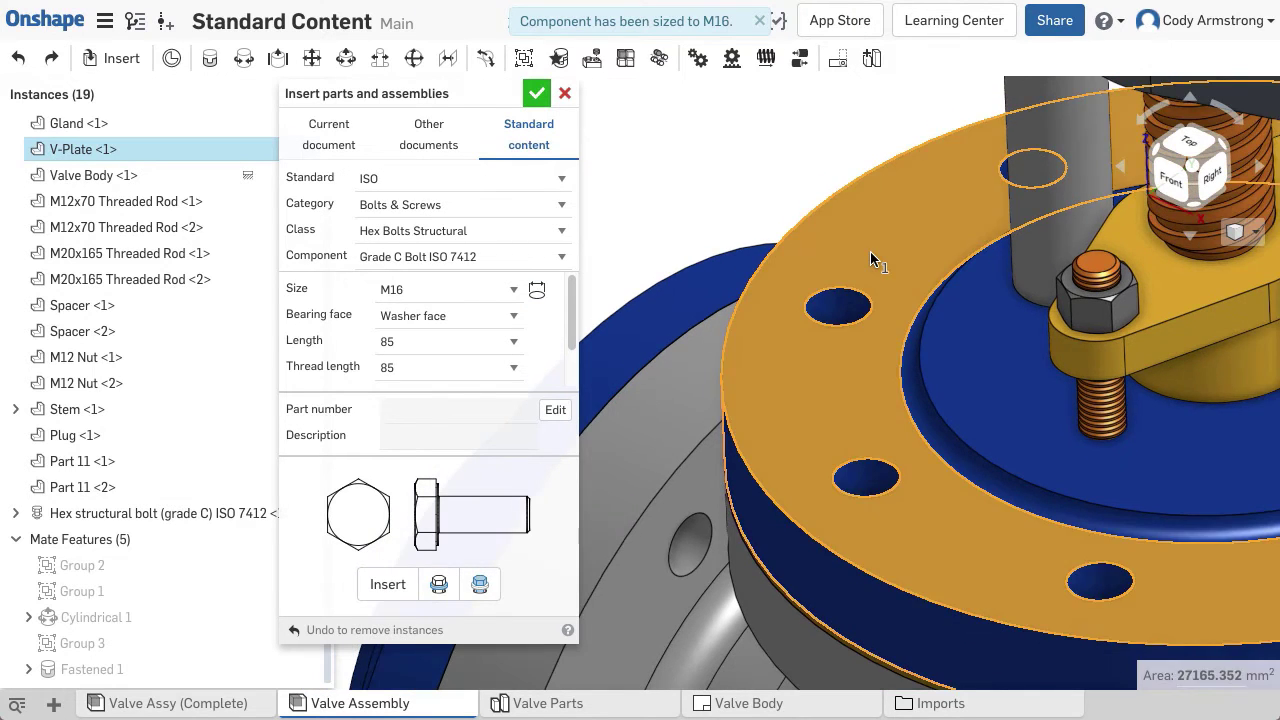
Select V-Plate and both Part 11 flanges and insert M16×85 bolts into all their holes.
scroll(870, 251, "down", 5)
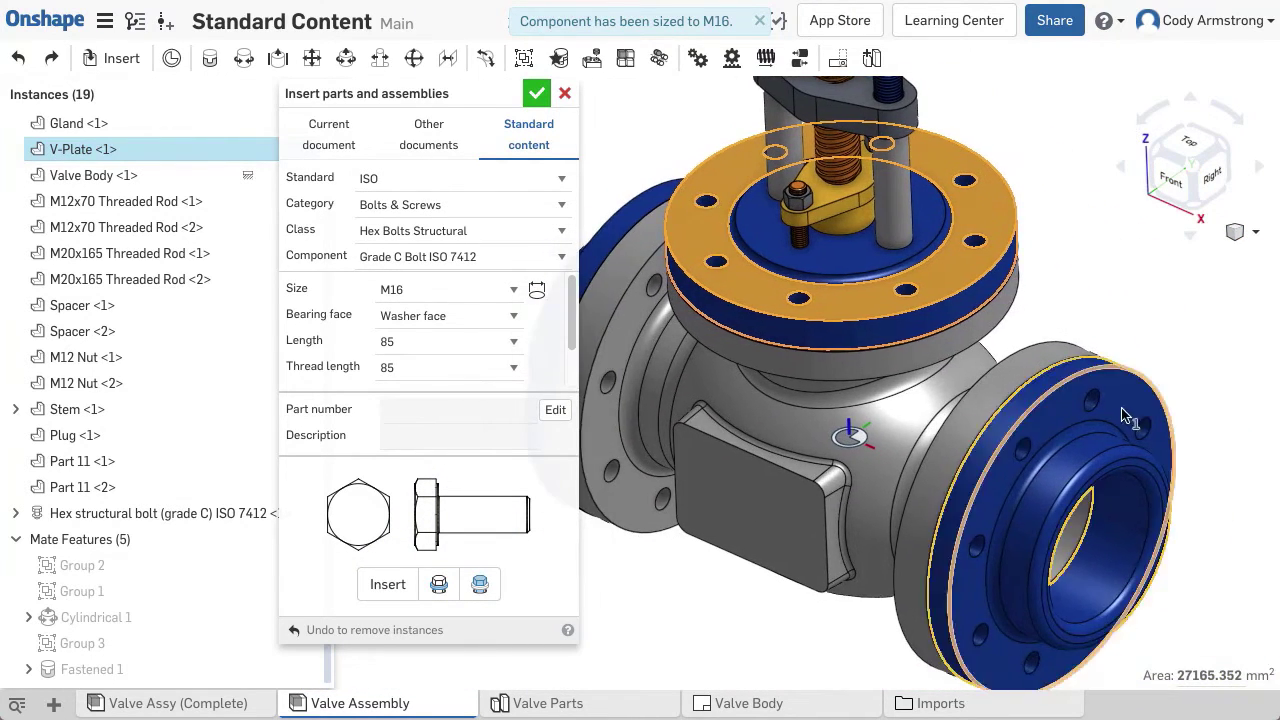
scroll(935, 375, "down", 2)
right_click_drag(935, 375, 885, 368)
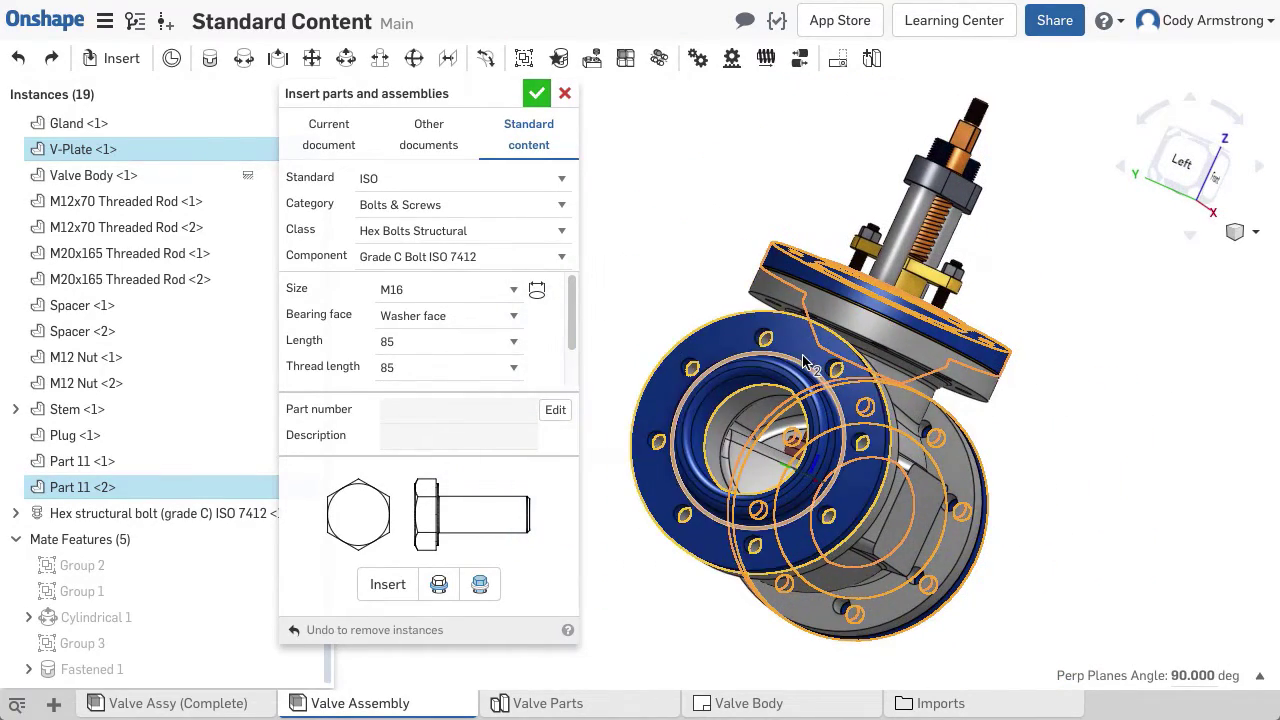
left_click(700, 420)
right_click_drag(1057, 434, 903, 421)
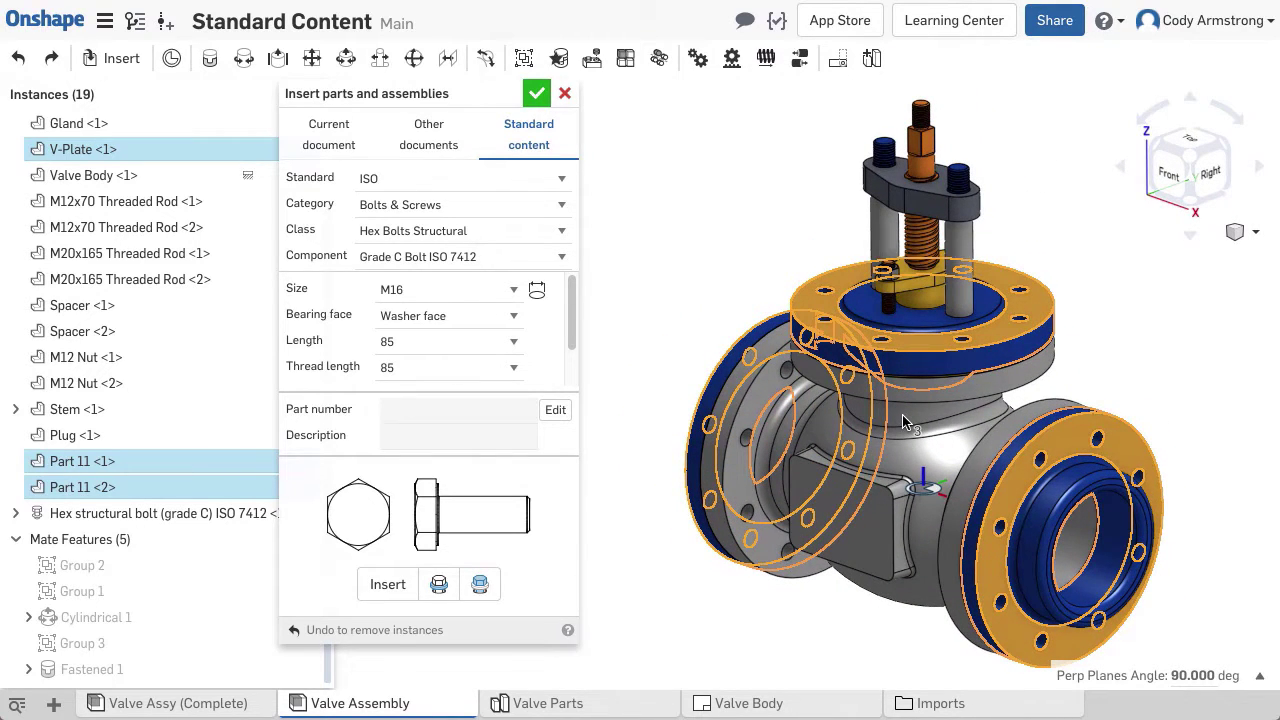
left_click(381, 585)
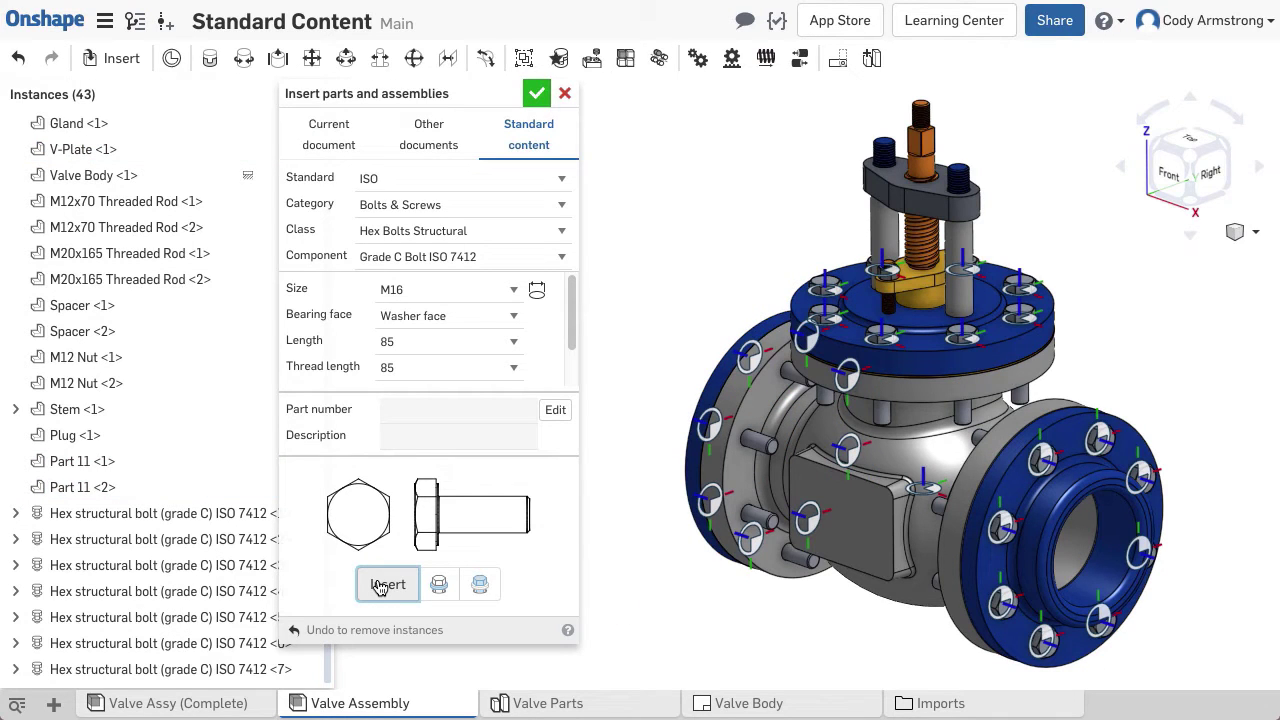
Insert M16 stainless Hex Flange Nuts ISO 4161 onto the bolts of both valve flange faces.
left_click(418, 205)
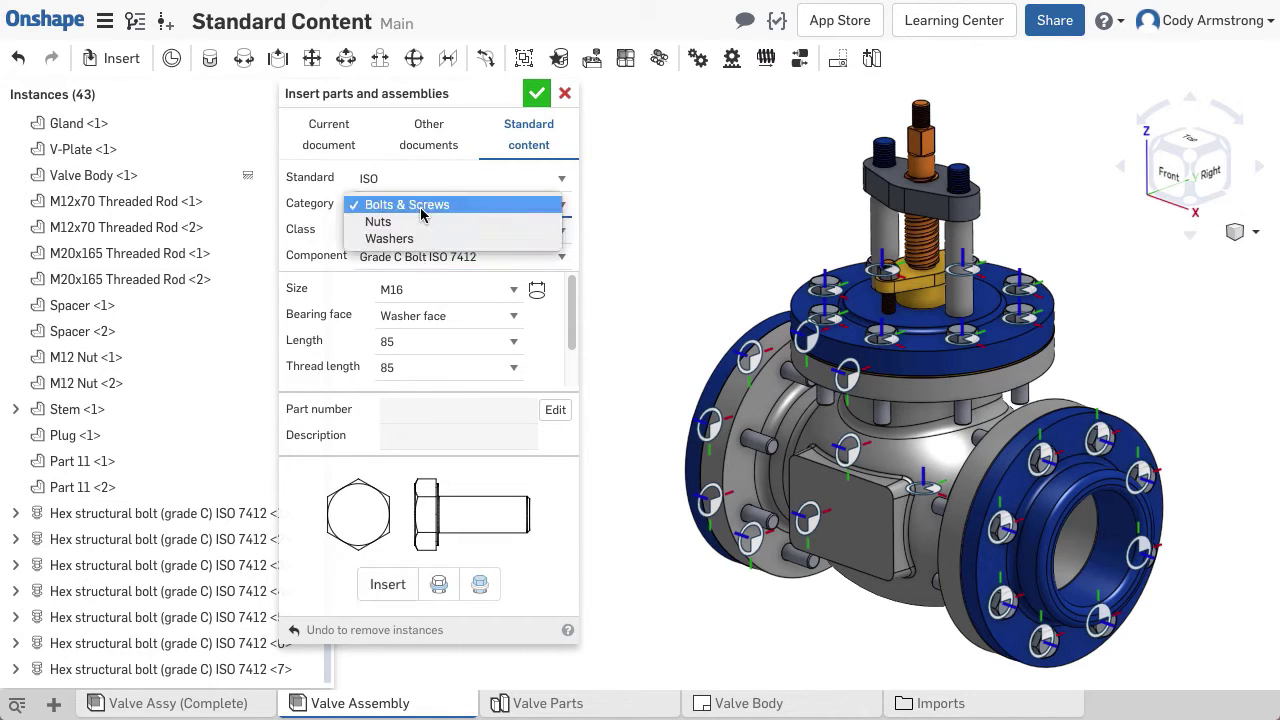
left_click(421, 222)
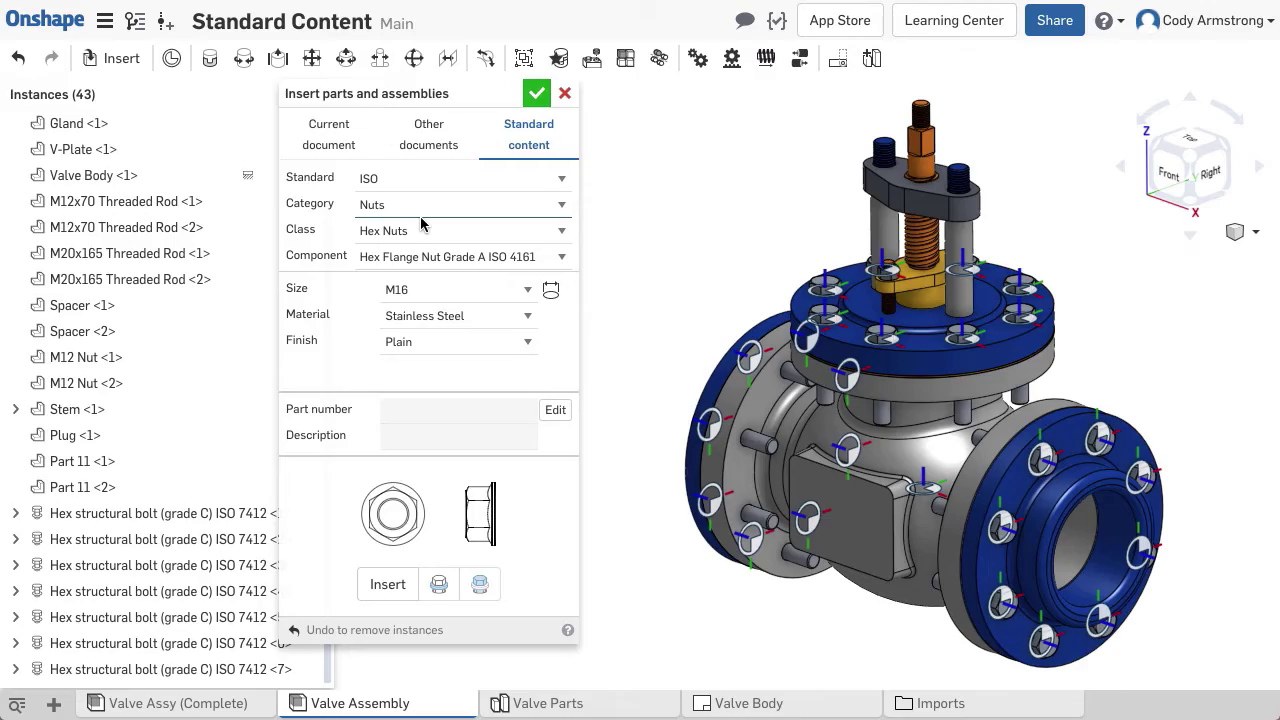
scroll(766, 383, "up", 3)
left_click(765, 385)
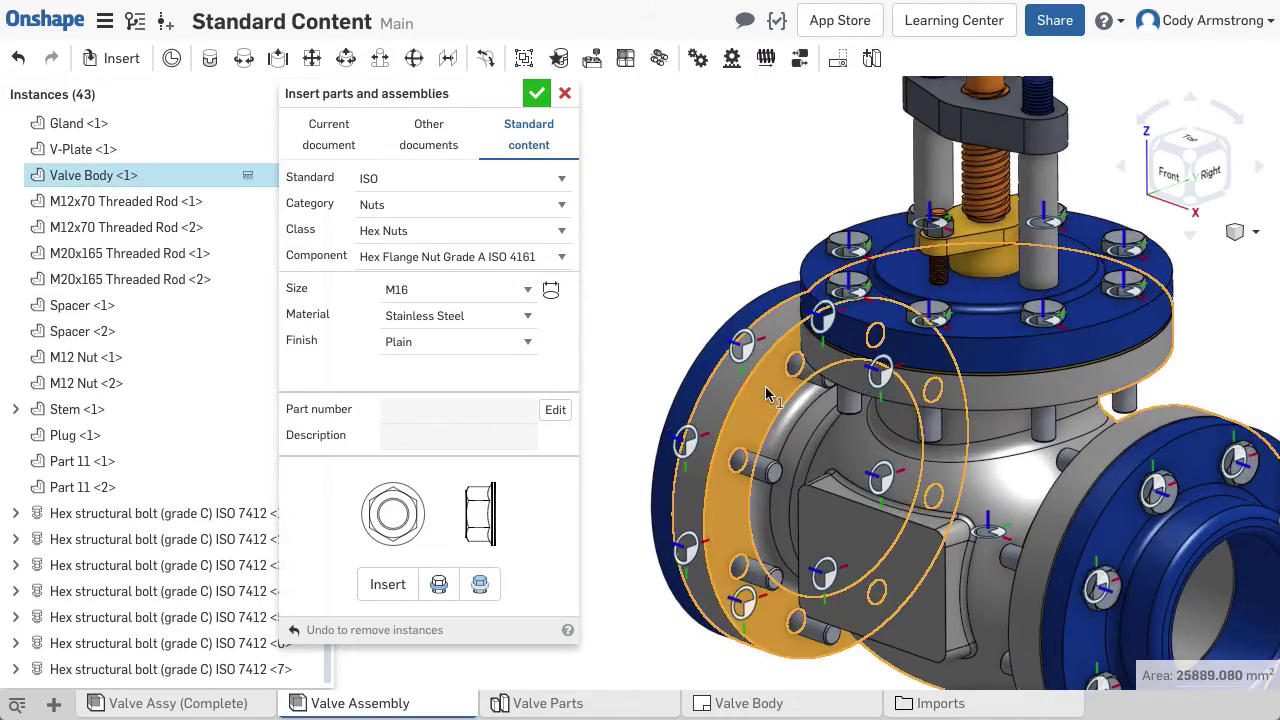
right_click_drag(765, 386, 930, 352)
left_click(841, 318)
left_click(385, 587)
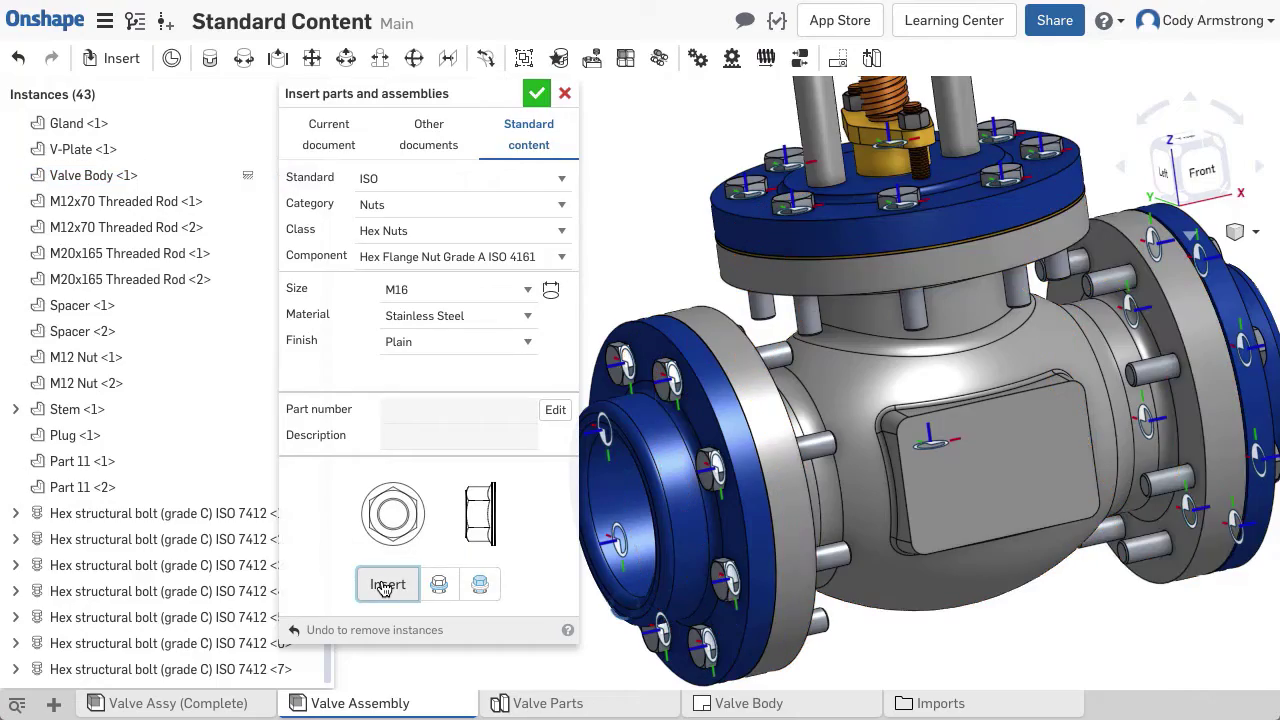
right_click_drag(1055, 602, 980, 500)
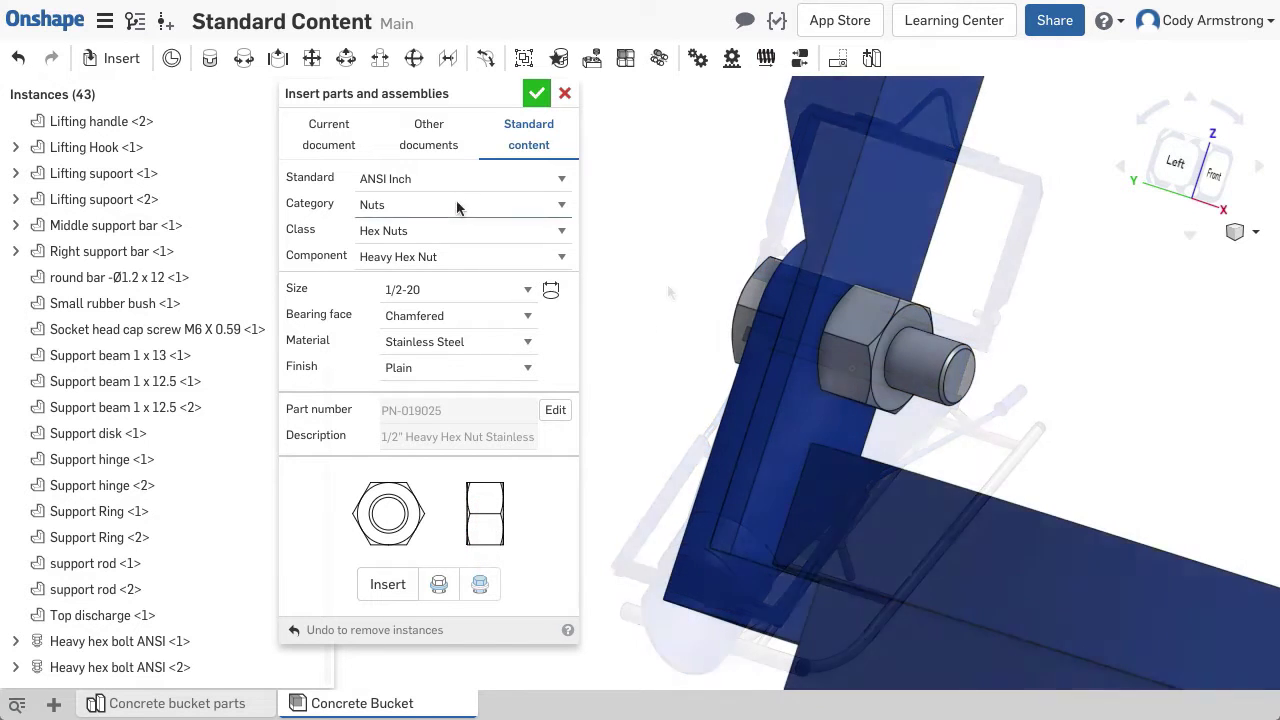
Insert a 1/2 stainless Type A Plain Washer against the lifting handle, closest to selection.
left_click(457, 205)
left_click(455, 221)
left_click(452, 231)
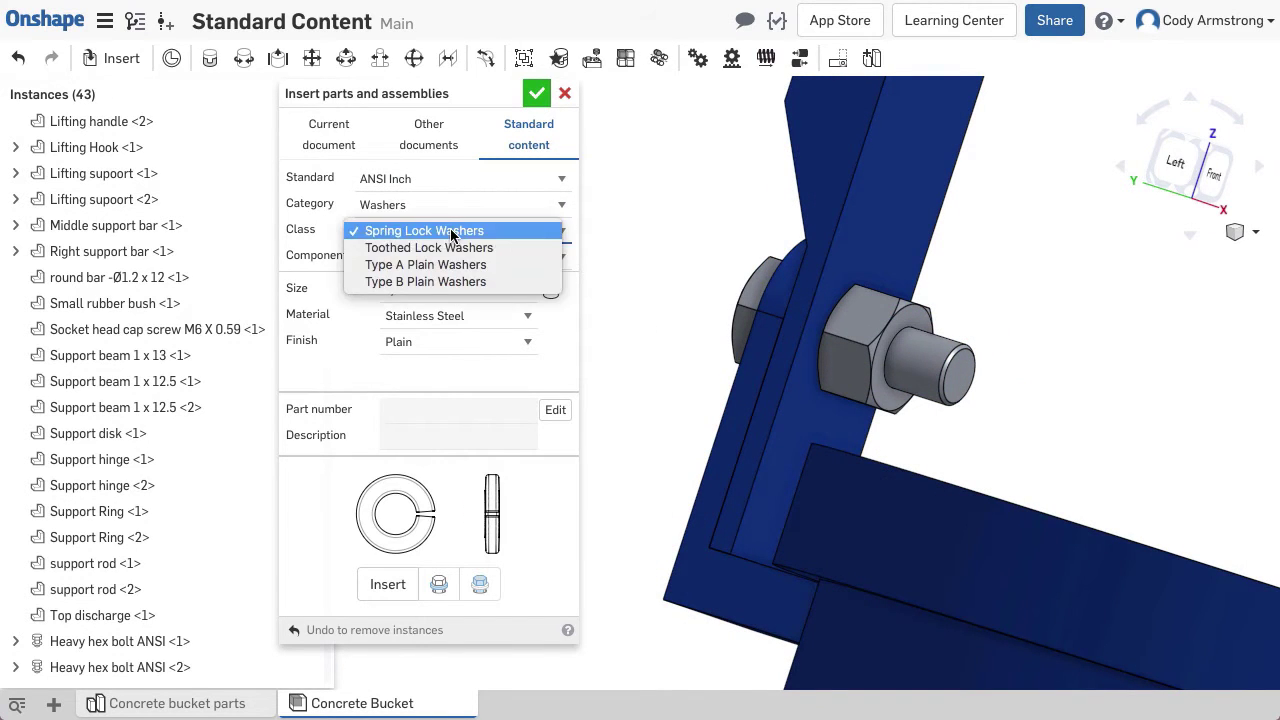
left_click(451, 264)
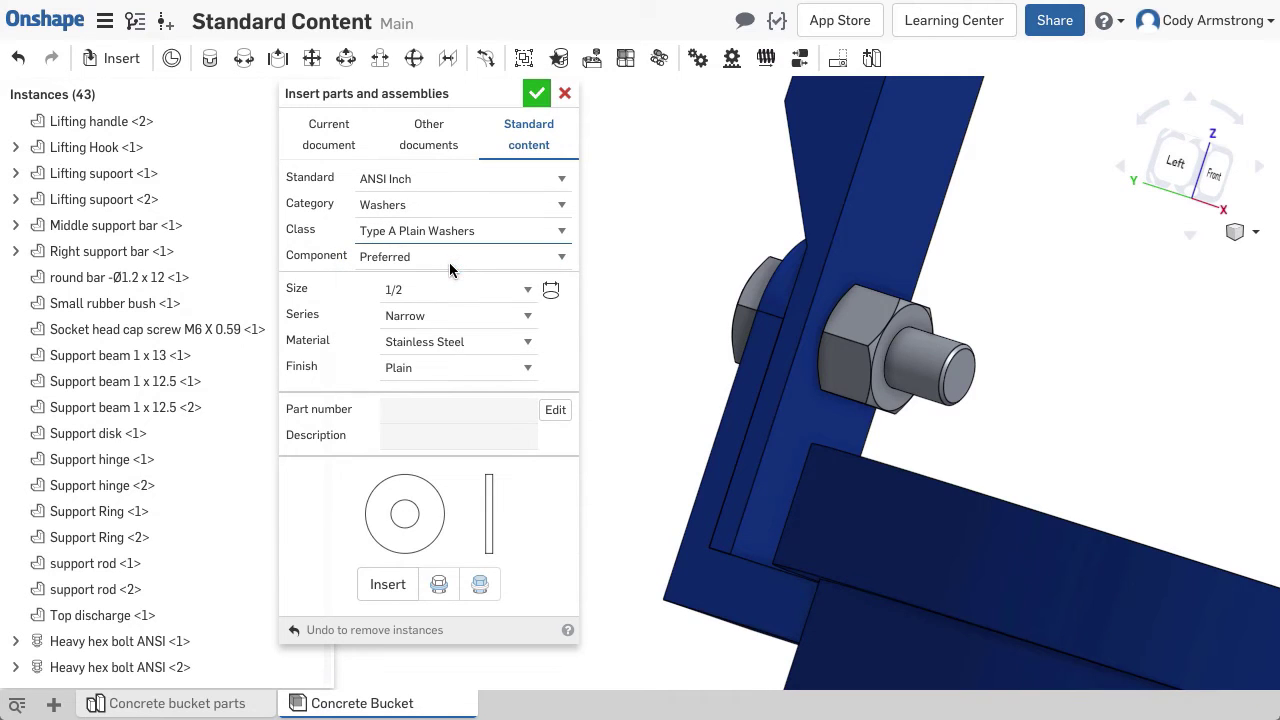
left_click(798, 405)
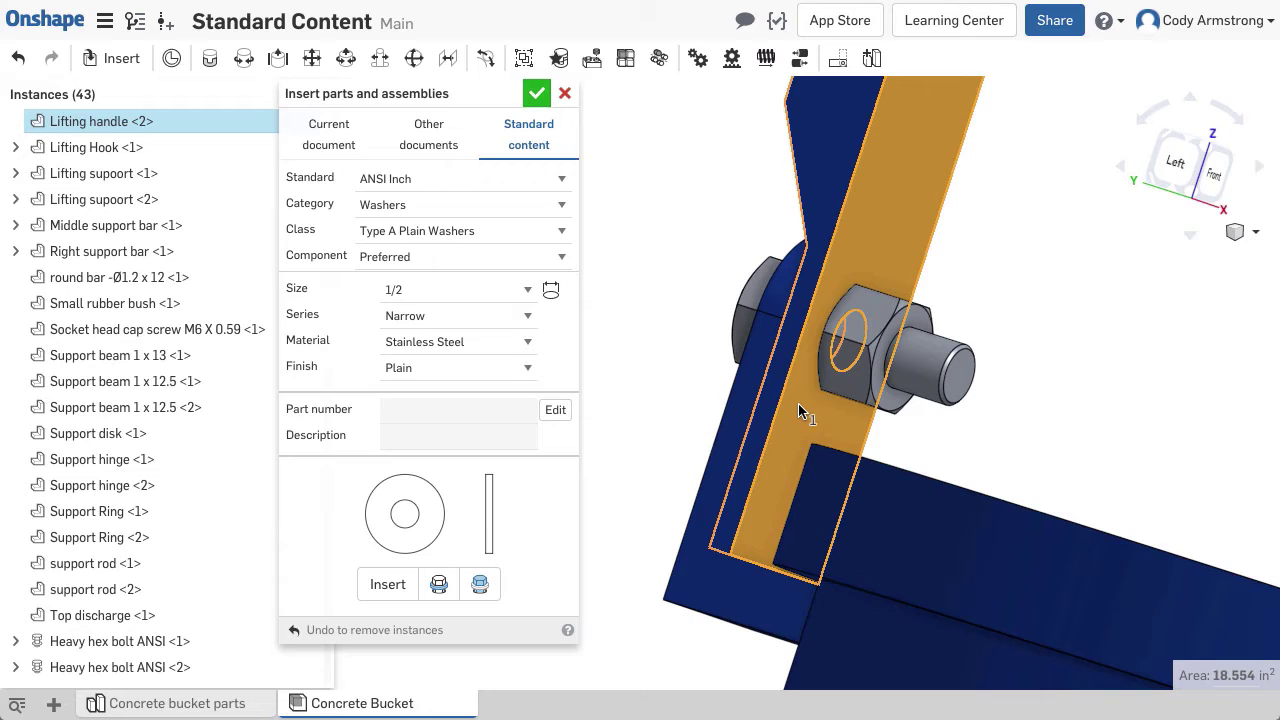
left_click(440, 586)
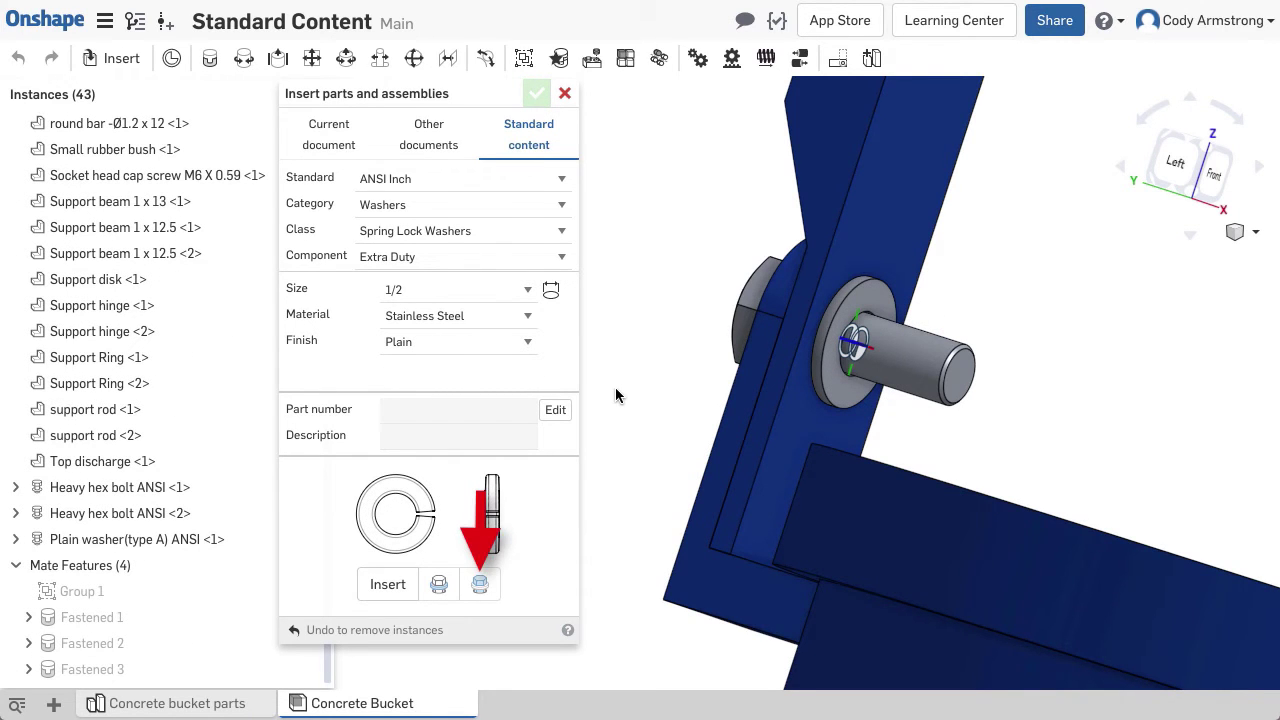
Add a 1/2 spring lock washer, then a Heavy Hex Nut, at the lifting-handle bolt's far end.
left_click(797, 428)
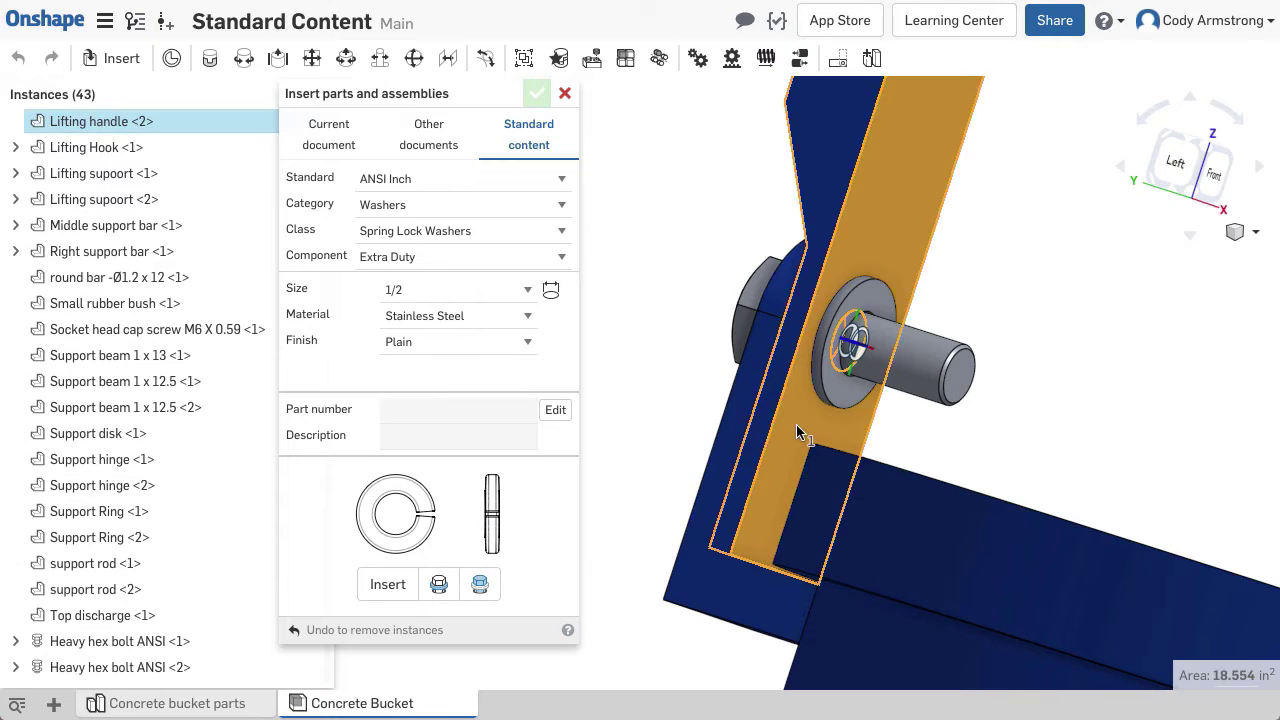
left_click(480, 587)
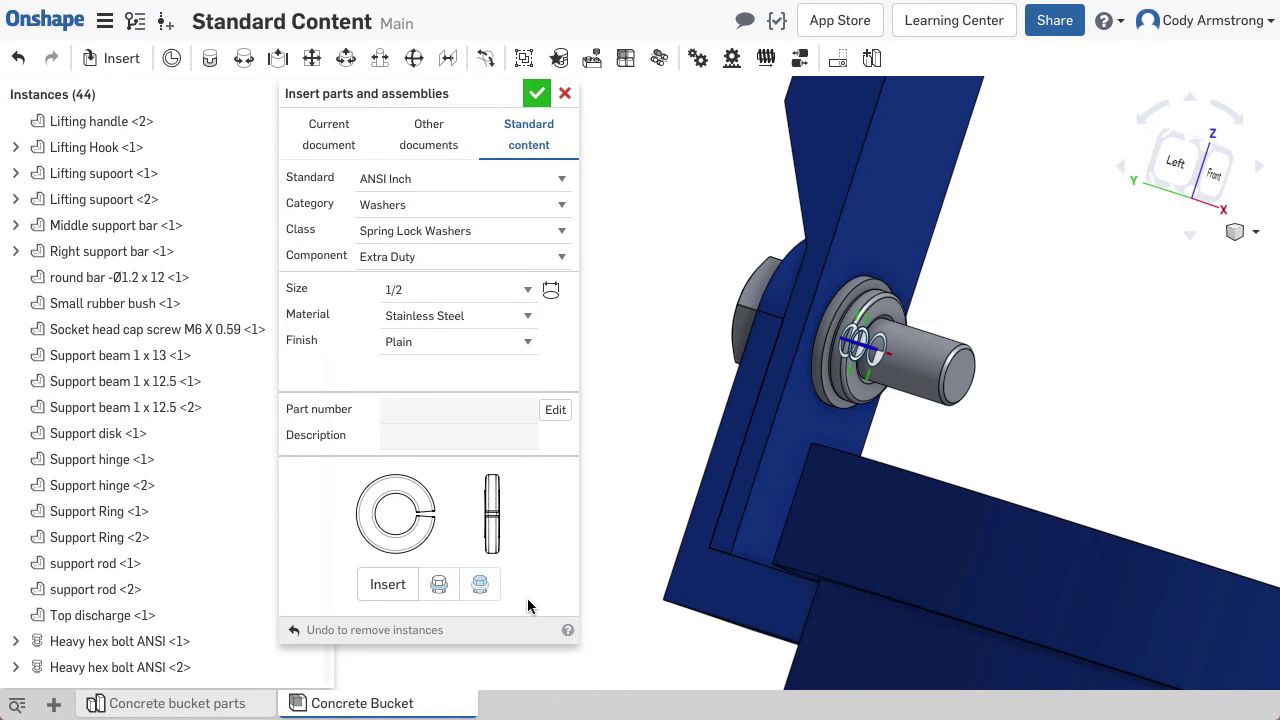
left_click(421, 203)
left_click(419, 190)
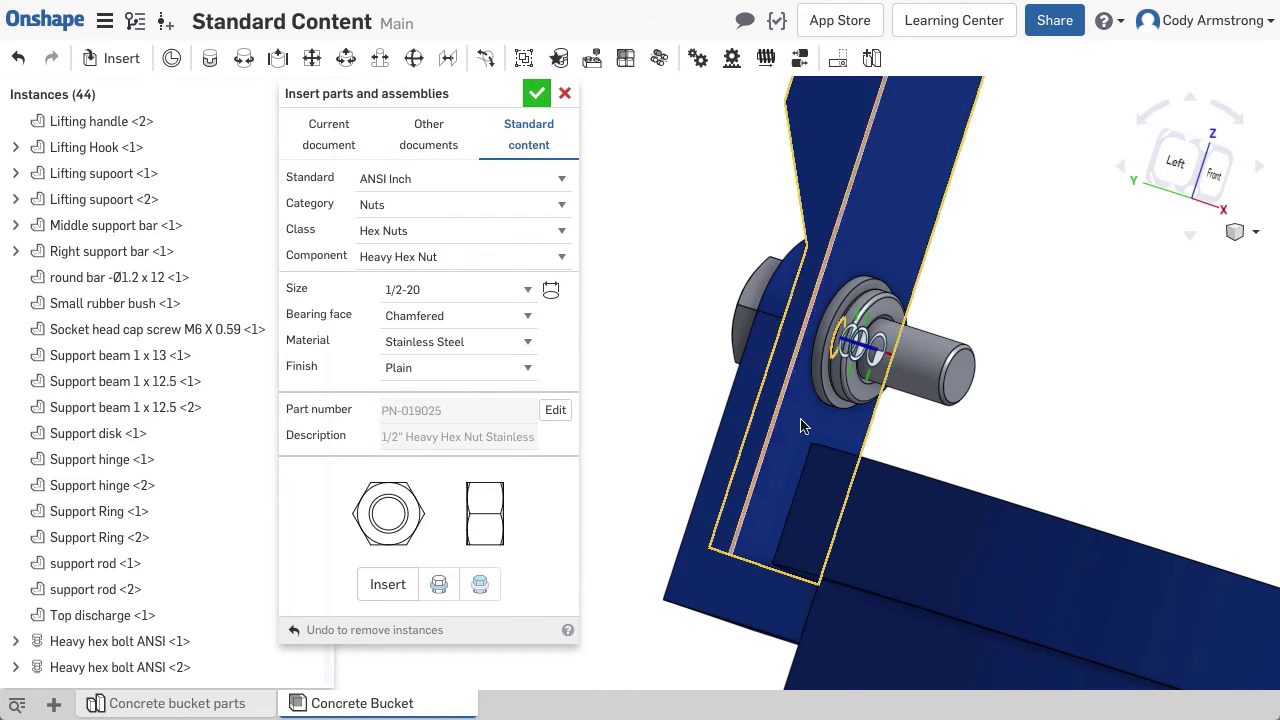
left_click(480, 585)
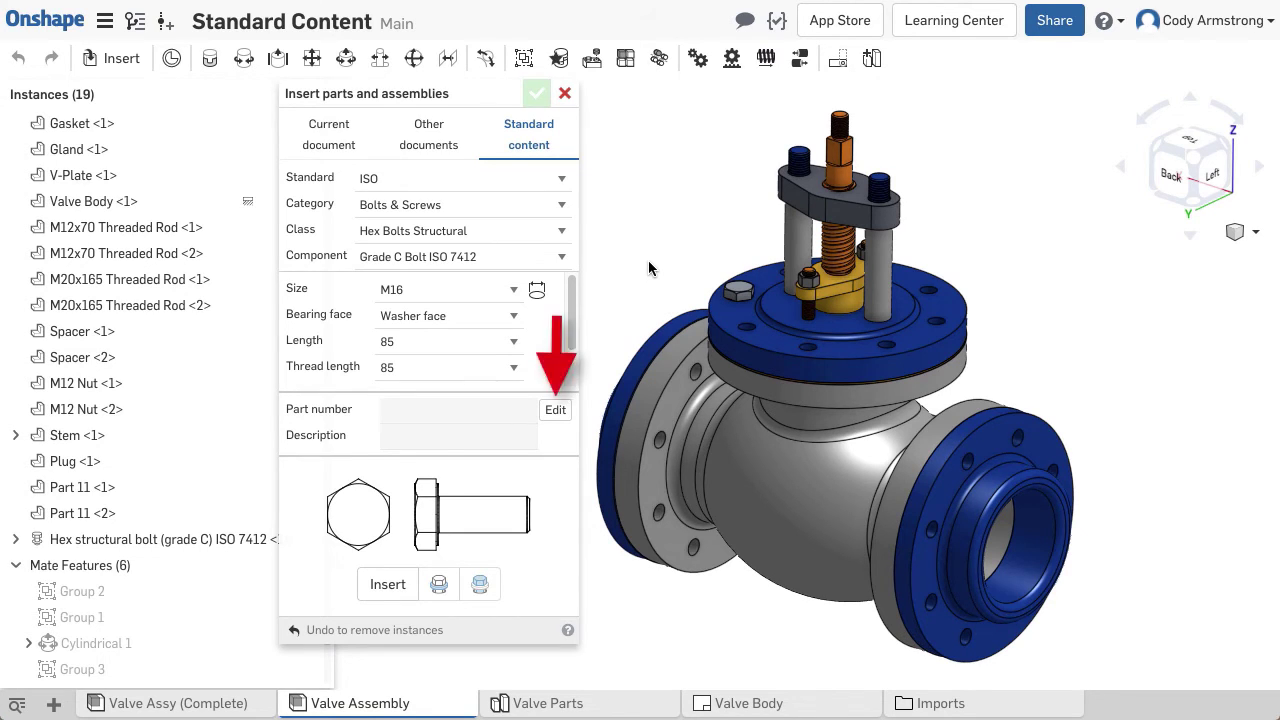
Set the bolt's part number PN-01943 and description 'M16 Hex Bolt Grade C Stainless', then save.
left_click(559, 410)
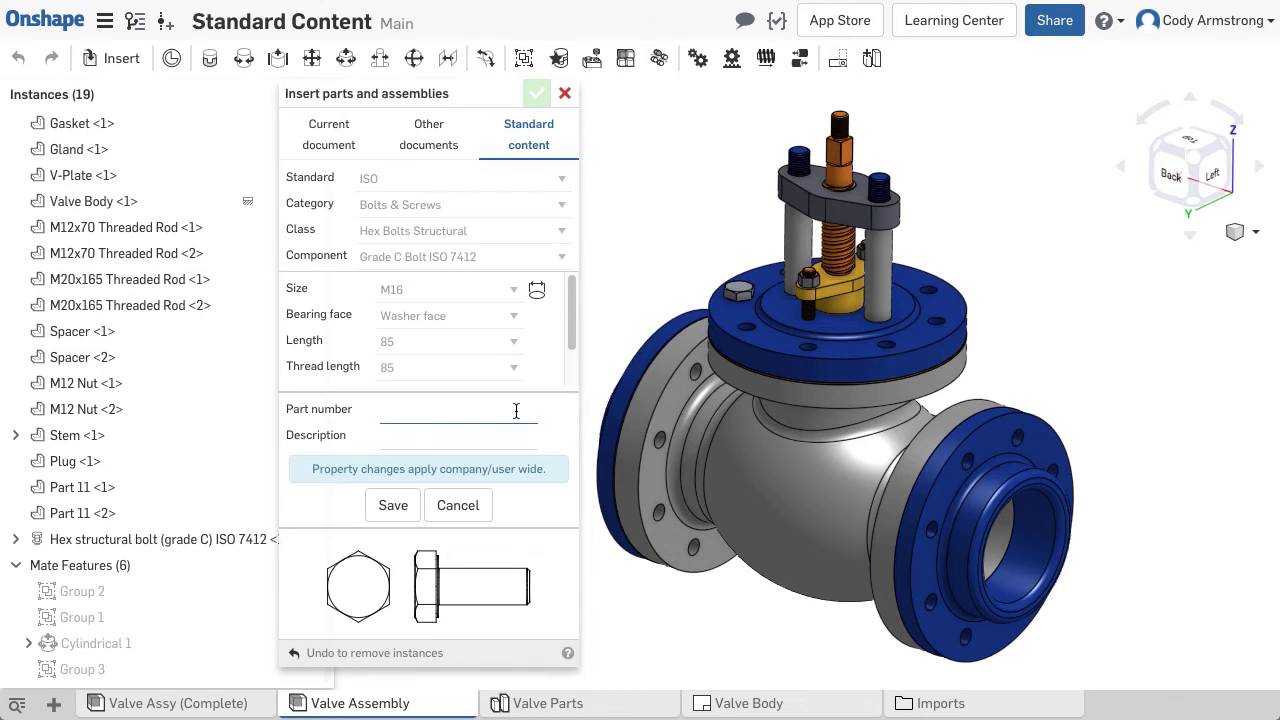
left_click(504, 410)
type("PN-01943")
left_click(430, 432)
type("M16 Hex ")
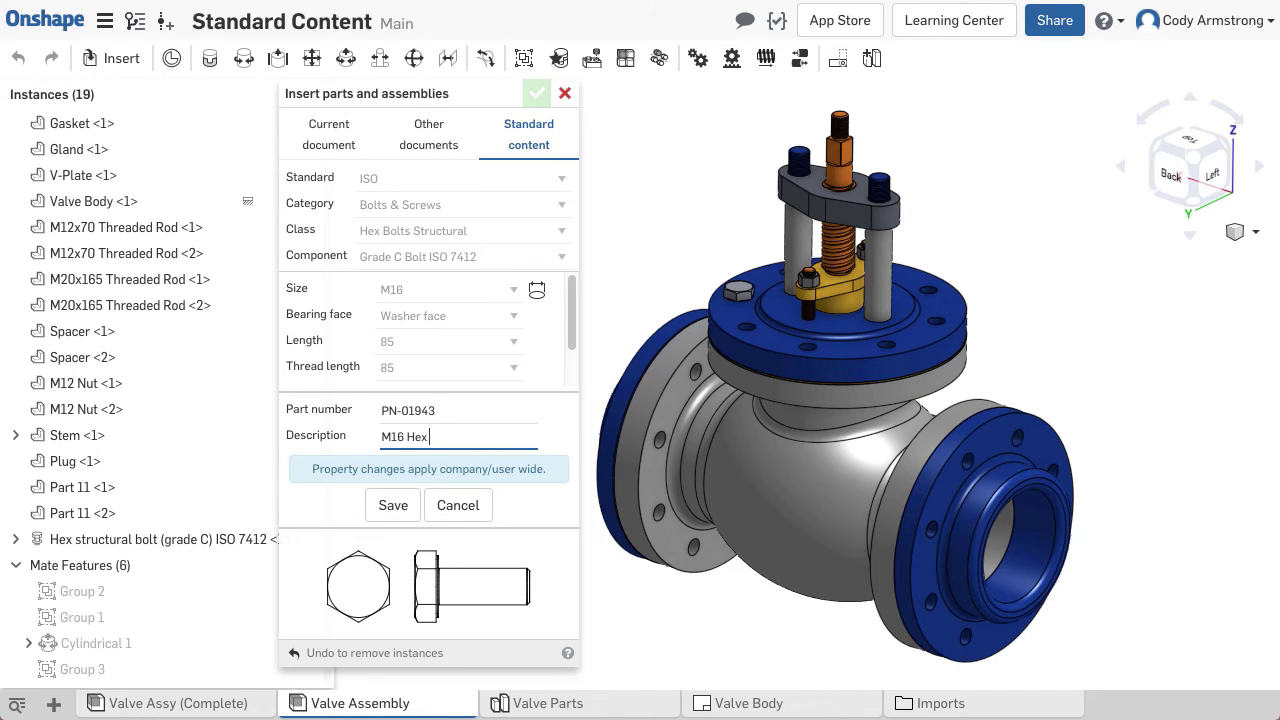
type("Bolt Grade C Stainless")
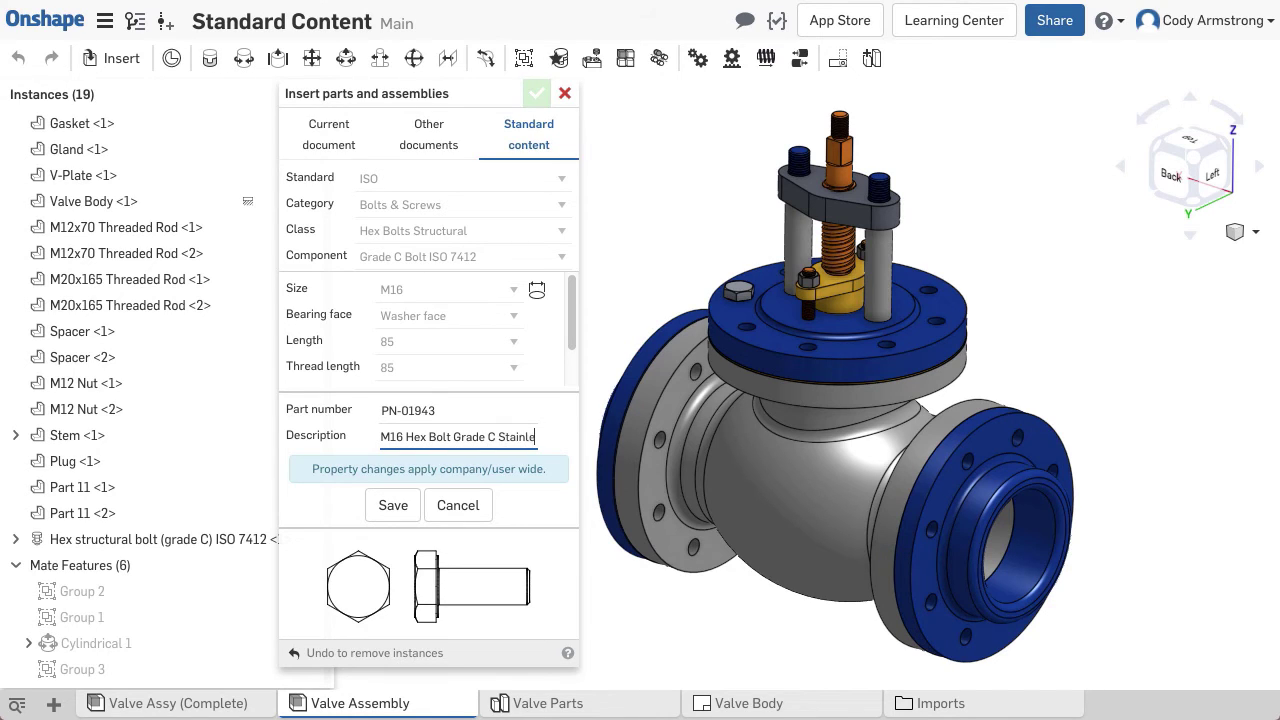
left_click(391, 505)
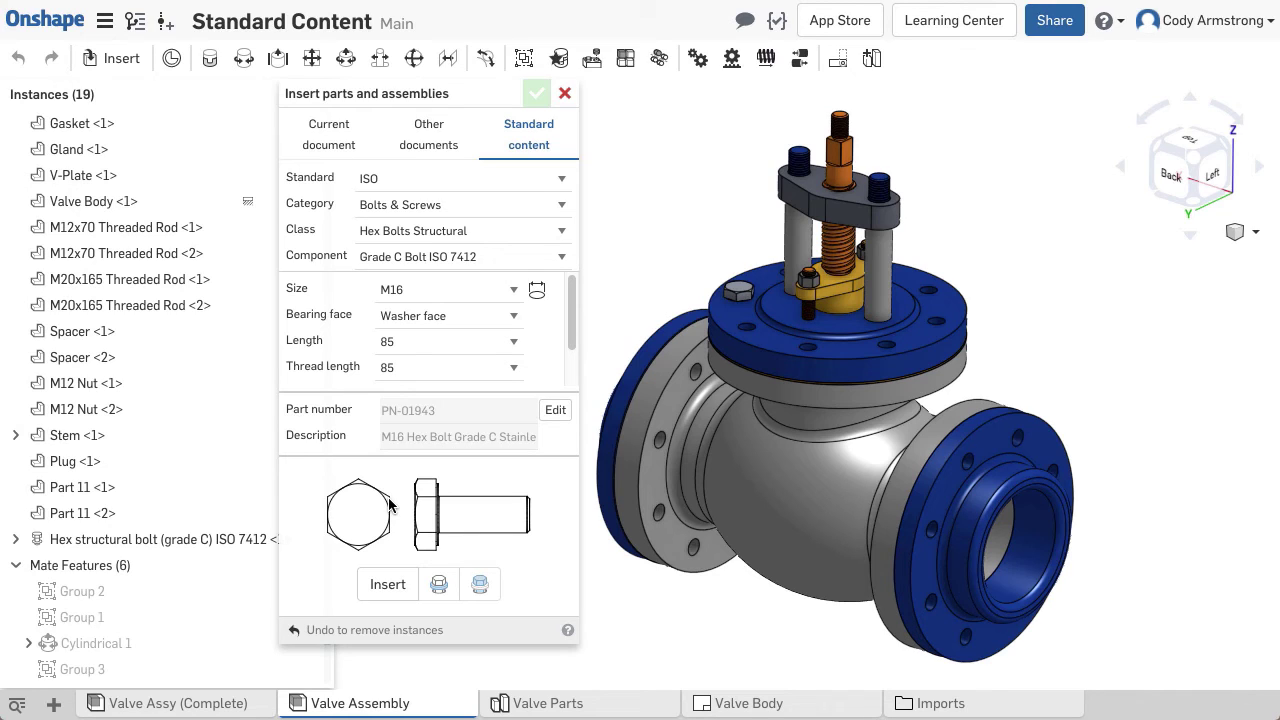
From the back view, edit the hex structural bolt instance and change its length to 75.
key("Escape")
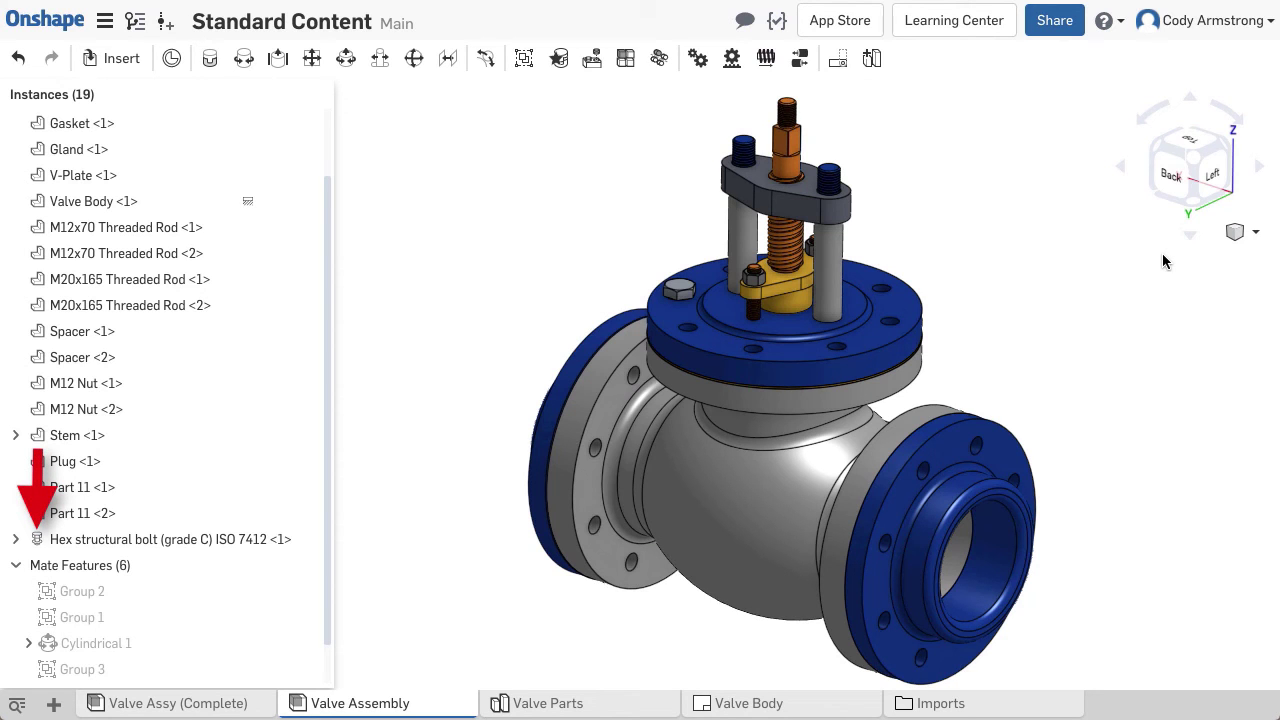
left_click(1179, 186)
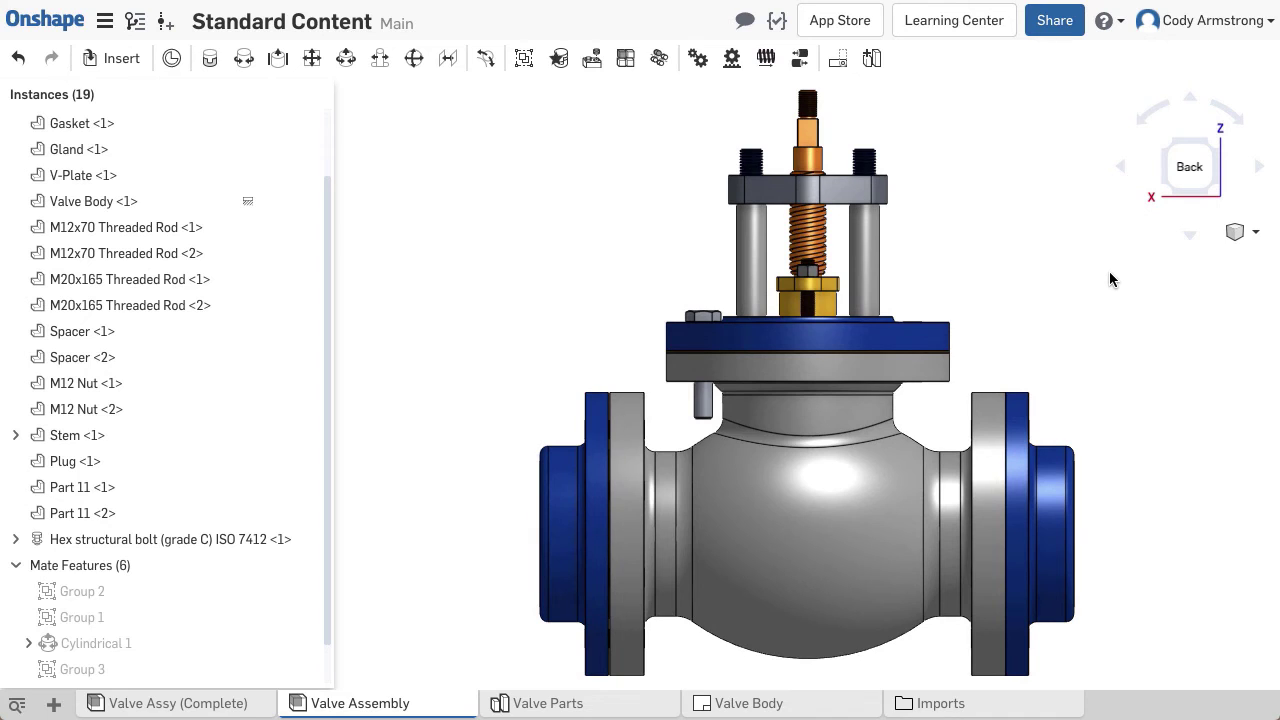
right_click(253, 537)
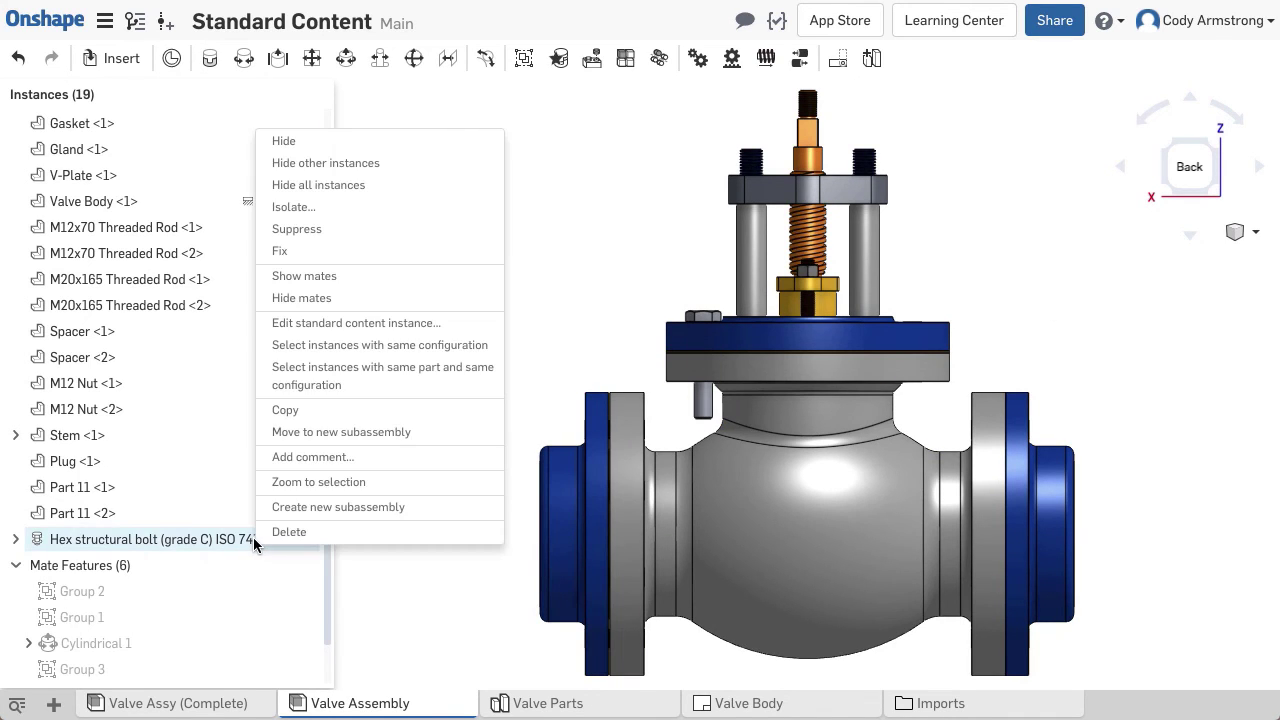
left_click(428, 324)
left_click(443, 297)
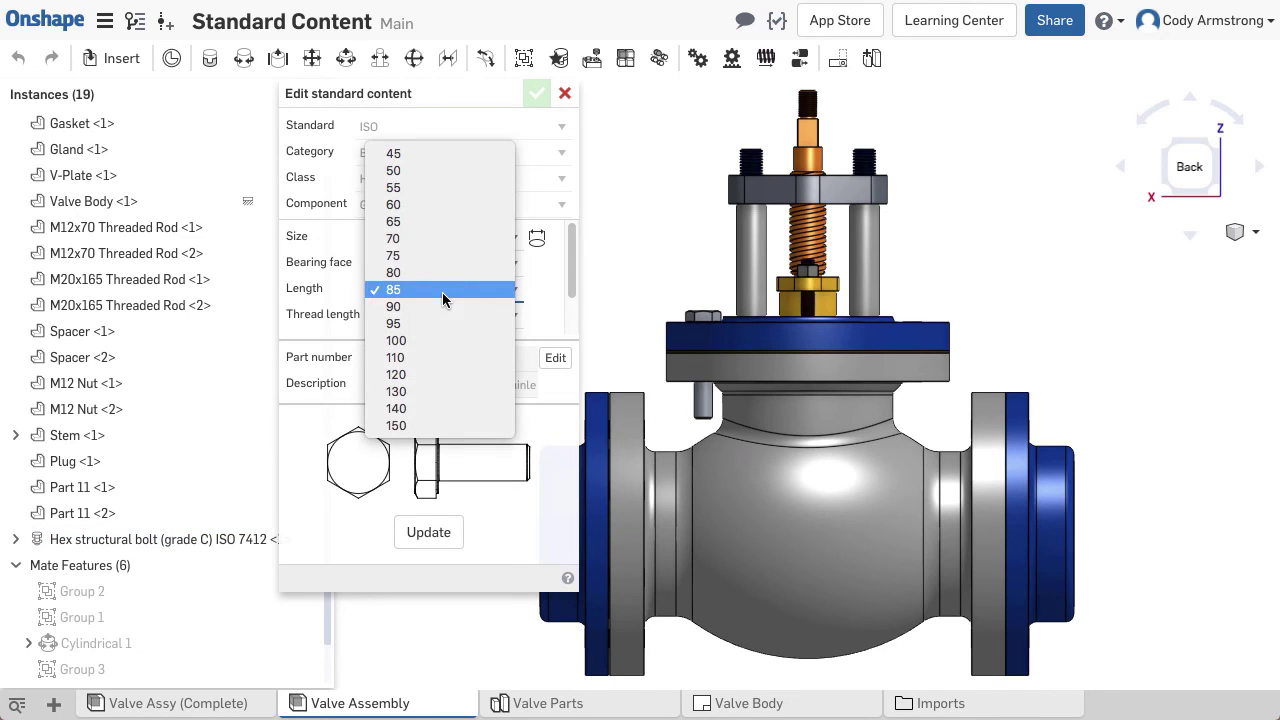
left_click(437, 256)
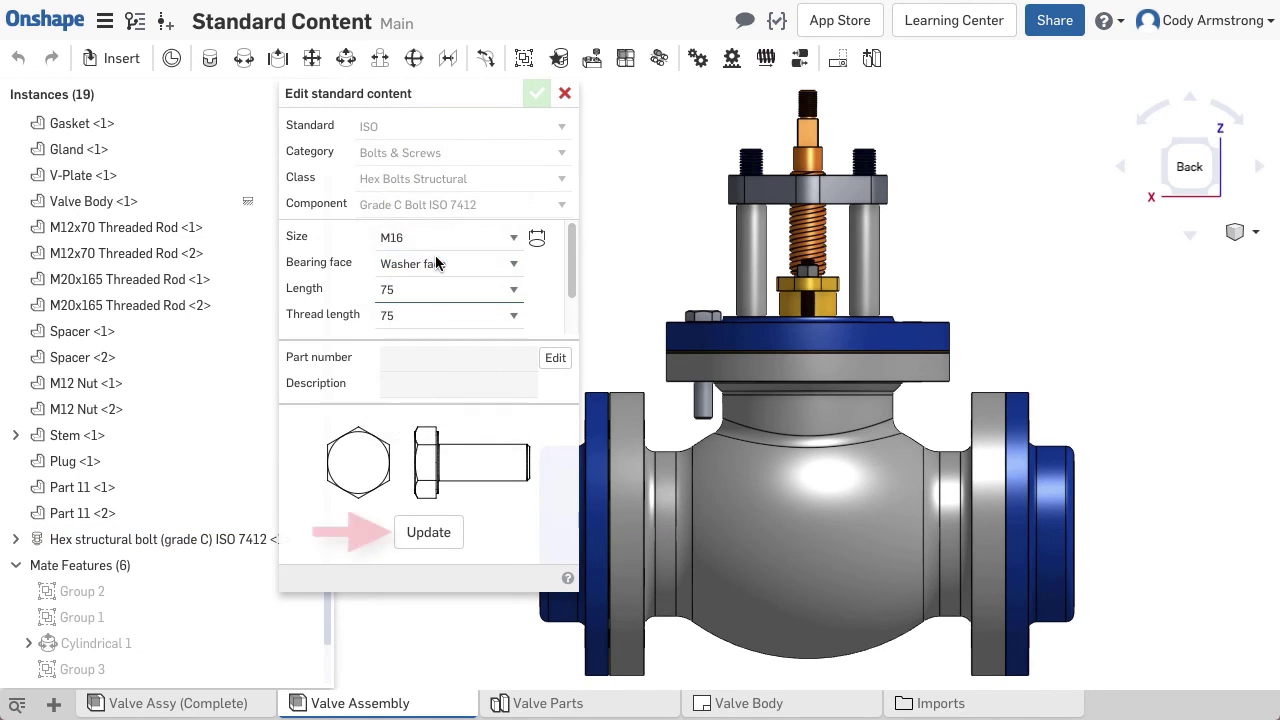